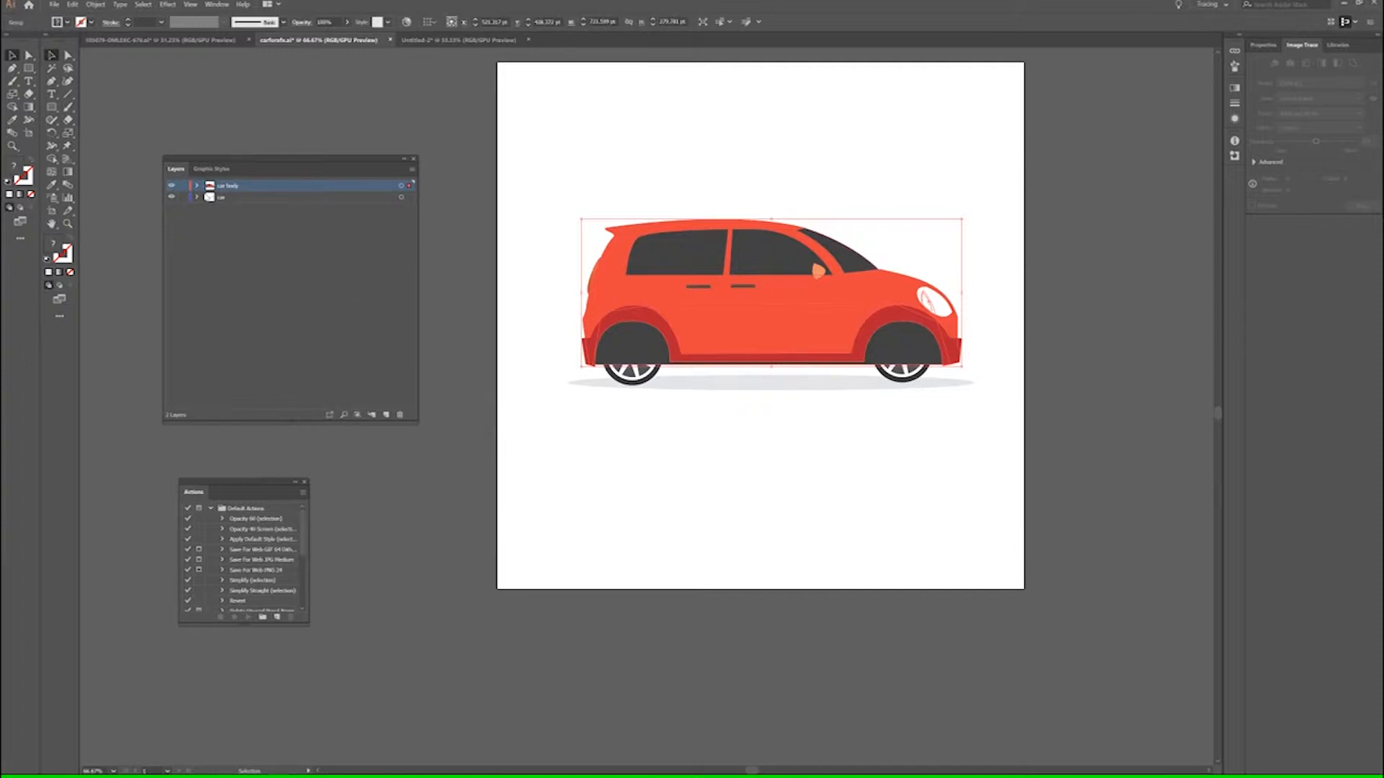
Hide the car body layer and cut the front wheel out of the car layer
click(173, 187)
click(789, 386)
click(909, 343)
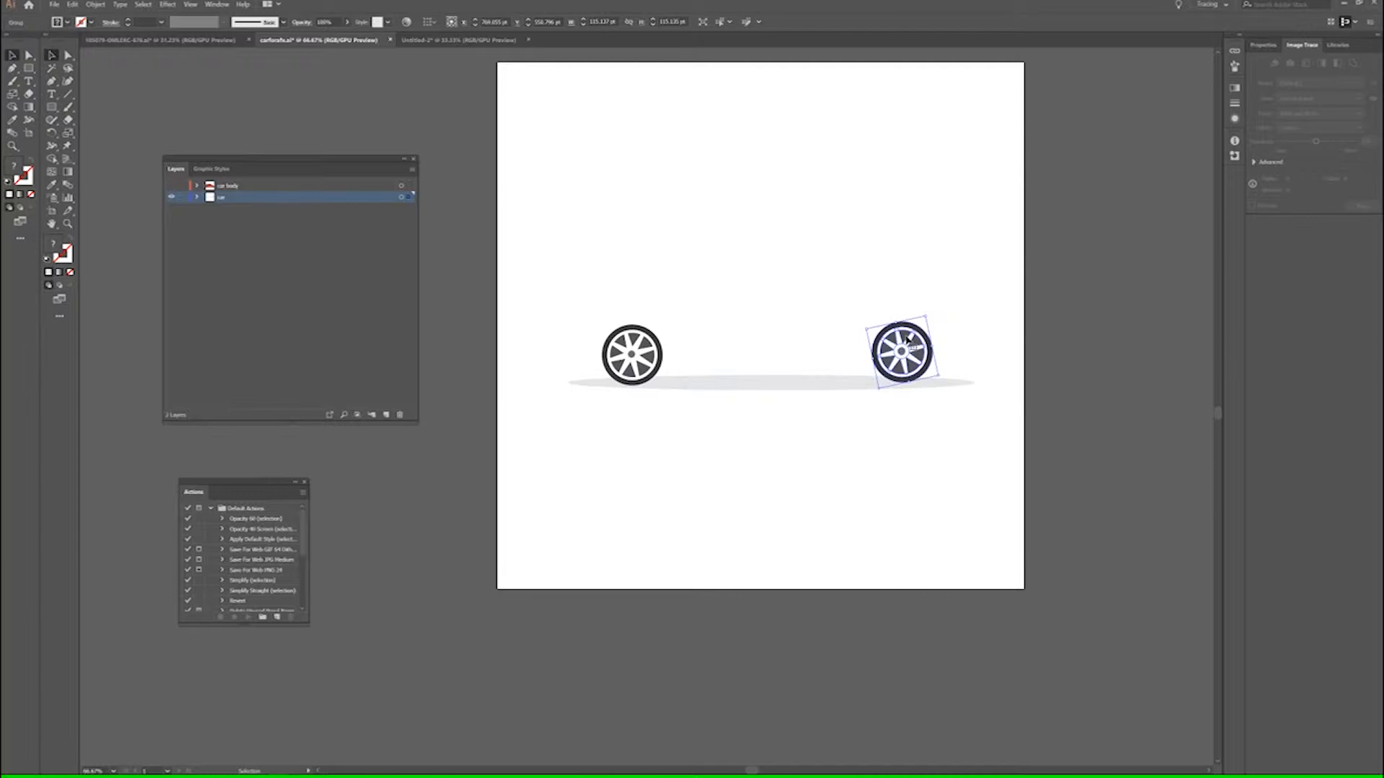
key(Delete)
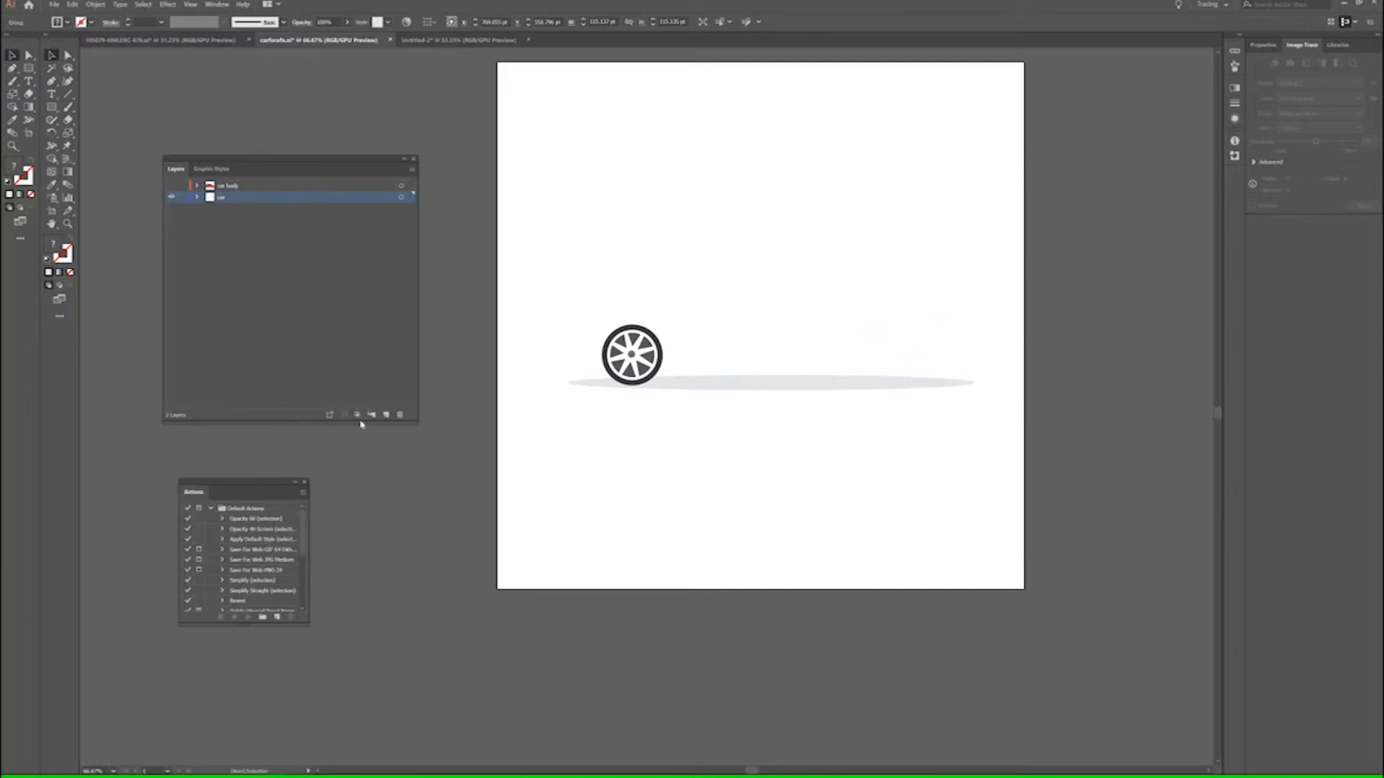
Create a new layer named "wheel" and paste the front wheel onto it in its original place
click(385, 415)
click(226, 201)
double_click(225, 200)
text(wheel)
key(Return)
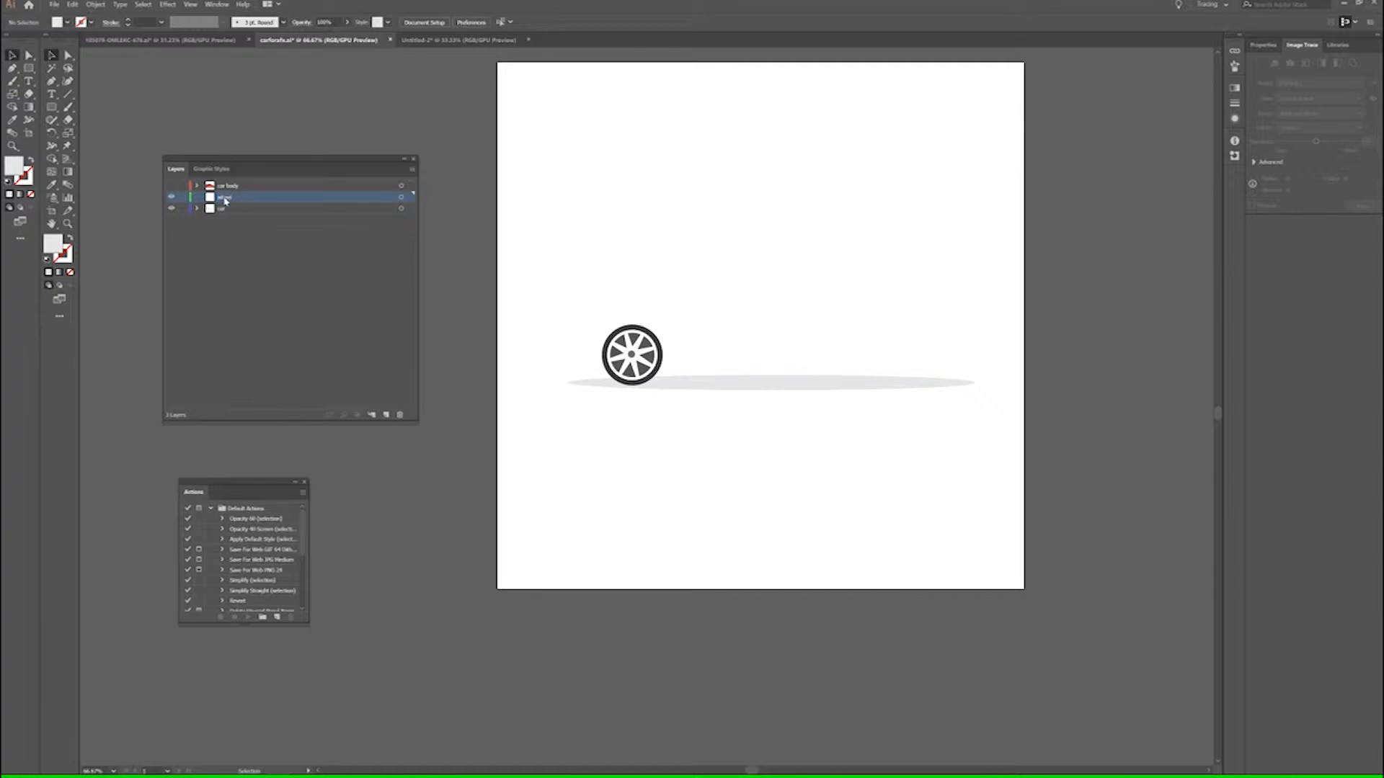
key(ctrl+f)
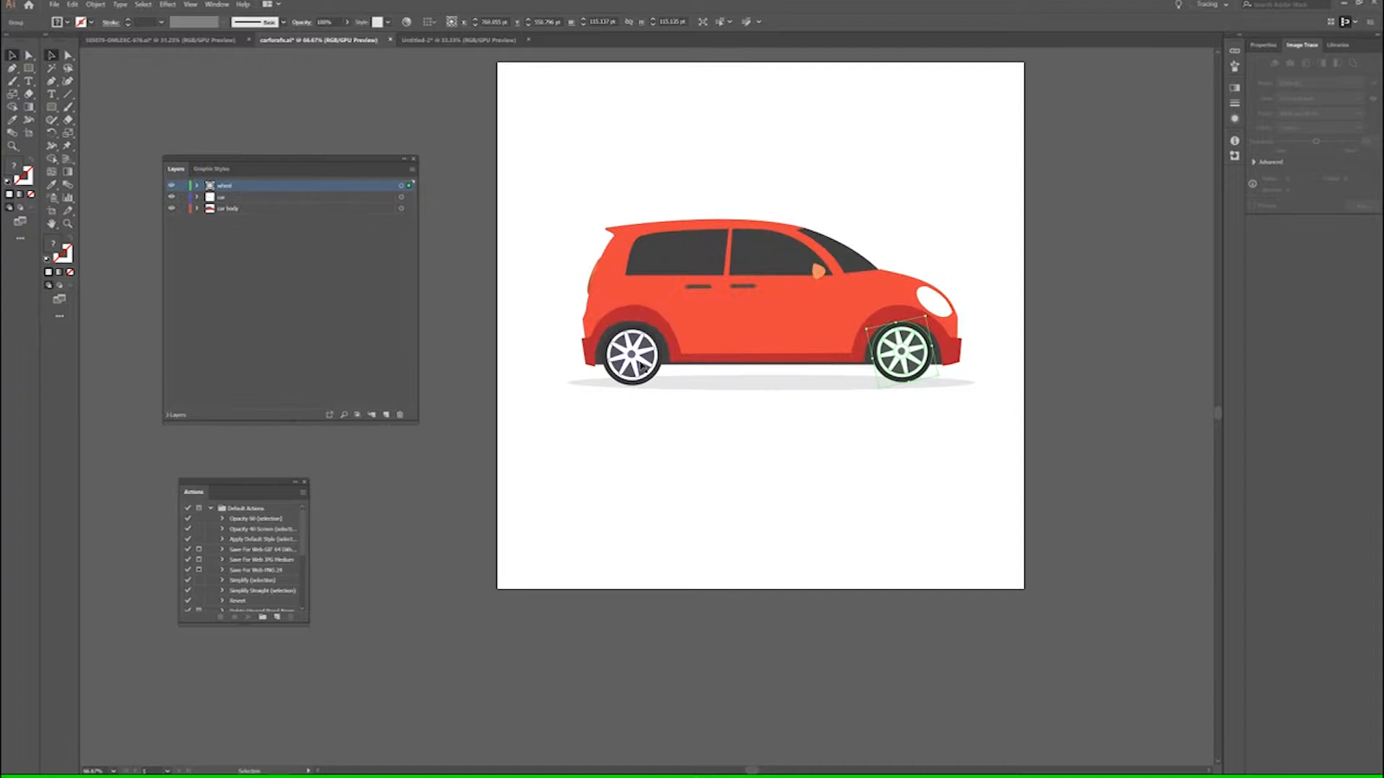
Delete the rear wheel and rename the layer that still holds the shadow ellipse as "shadow"
click(640, 366)
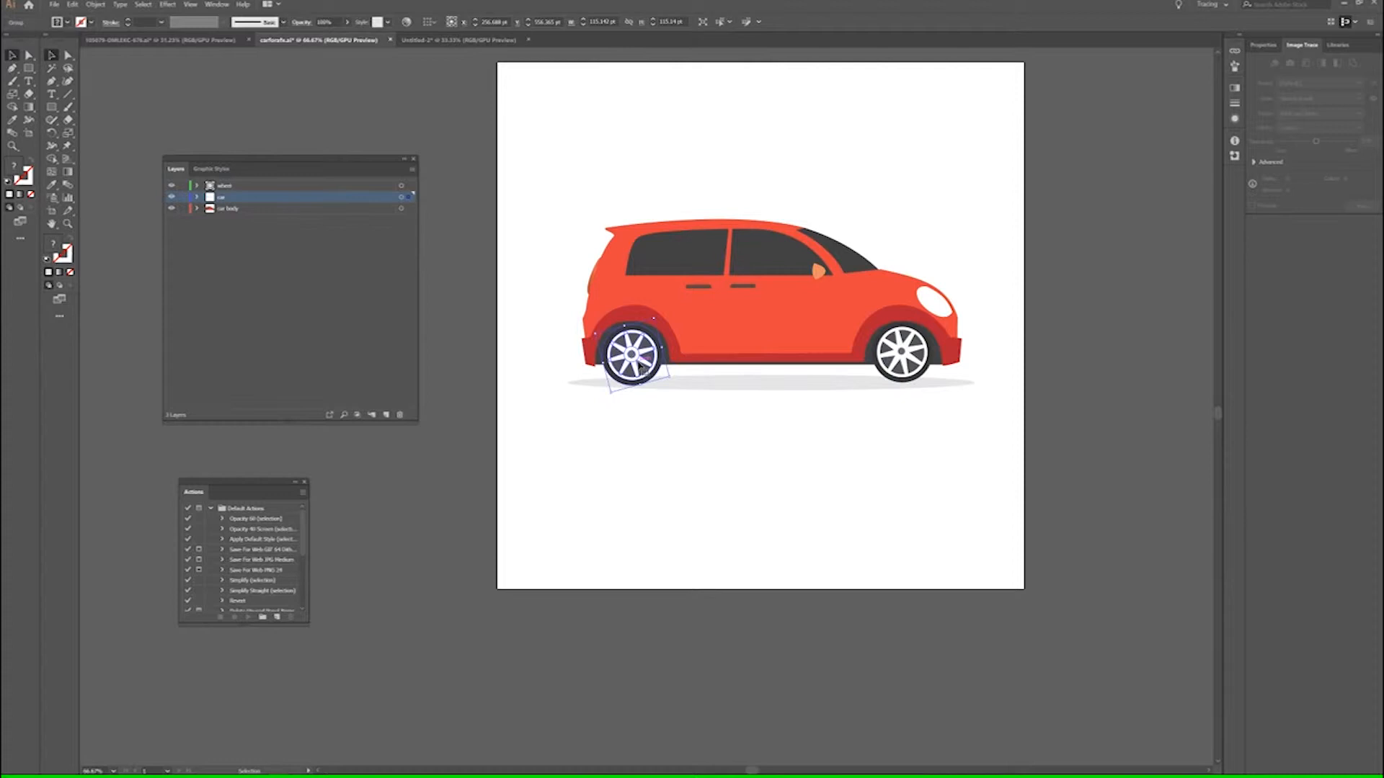
key(Delete)
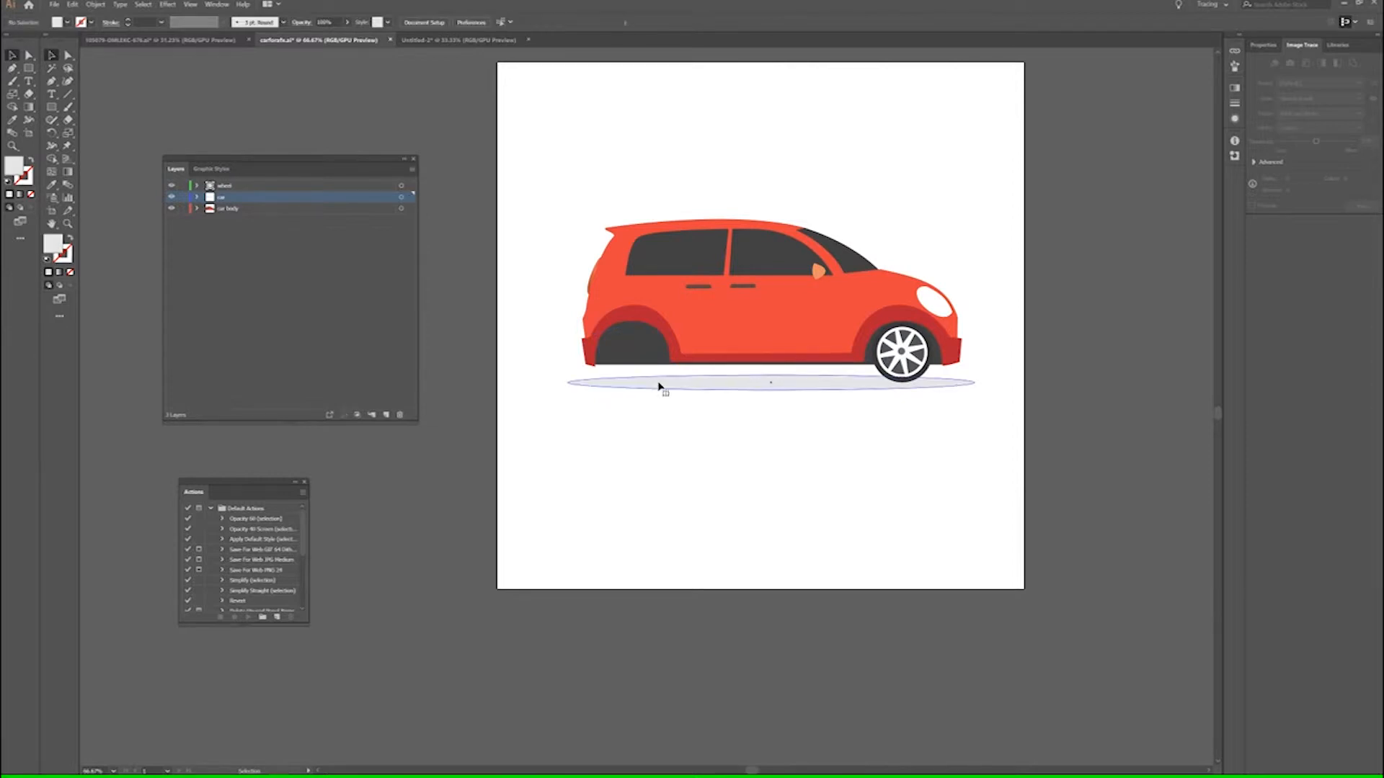
click(658, 387)
double_click(223, 197)
text(shadow)
key(Return)
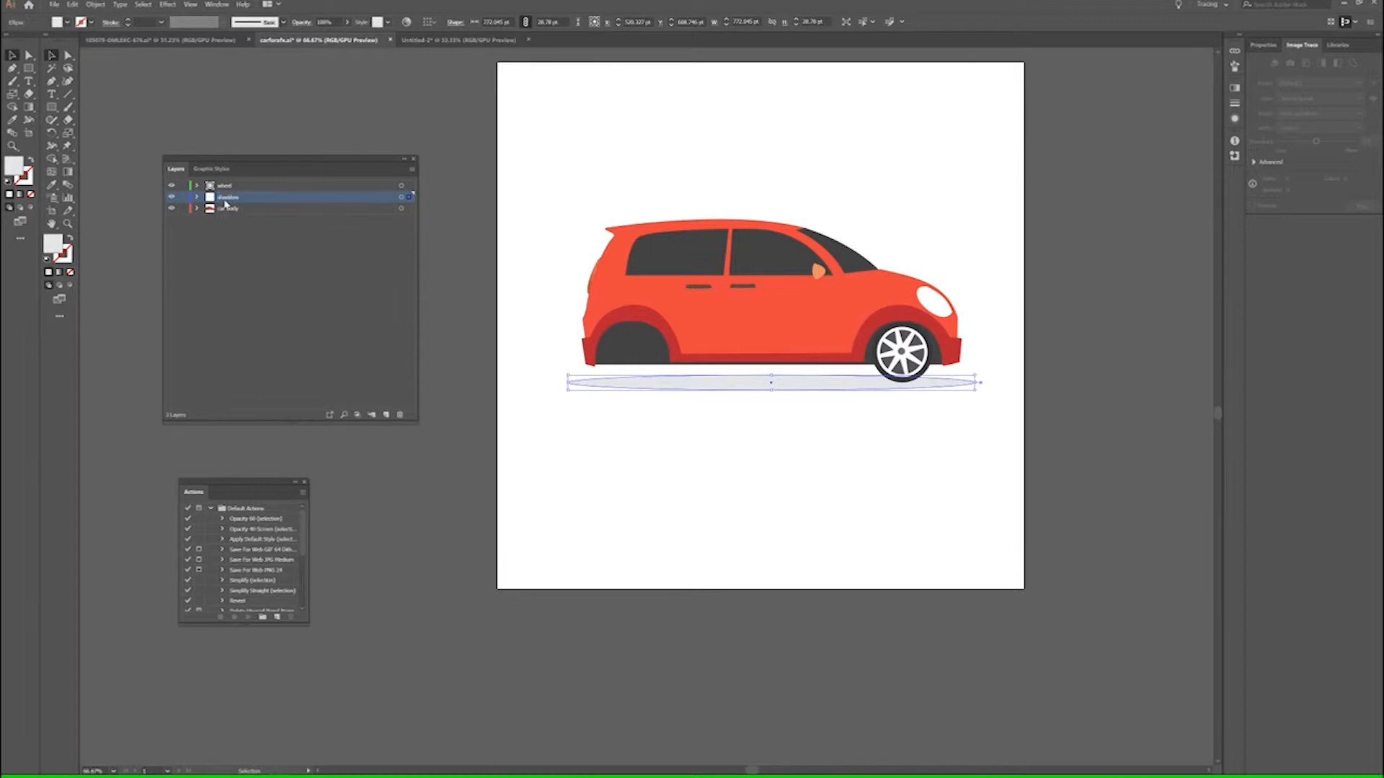
Move the shadow layer beneath the car body layer, and select the car body and wheel in turn to check their layers
drag(225, 205, 256, 229)
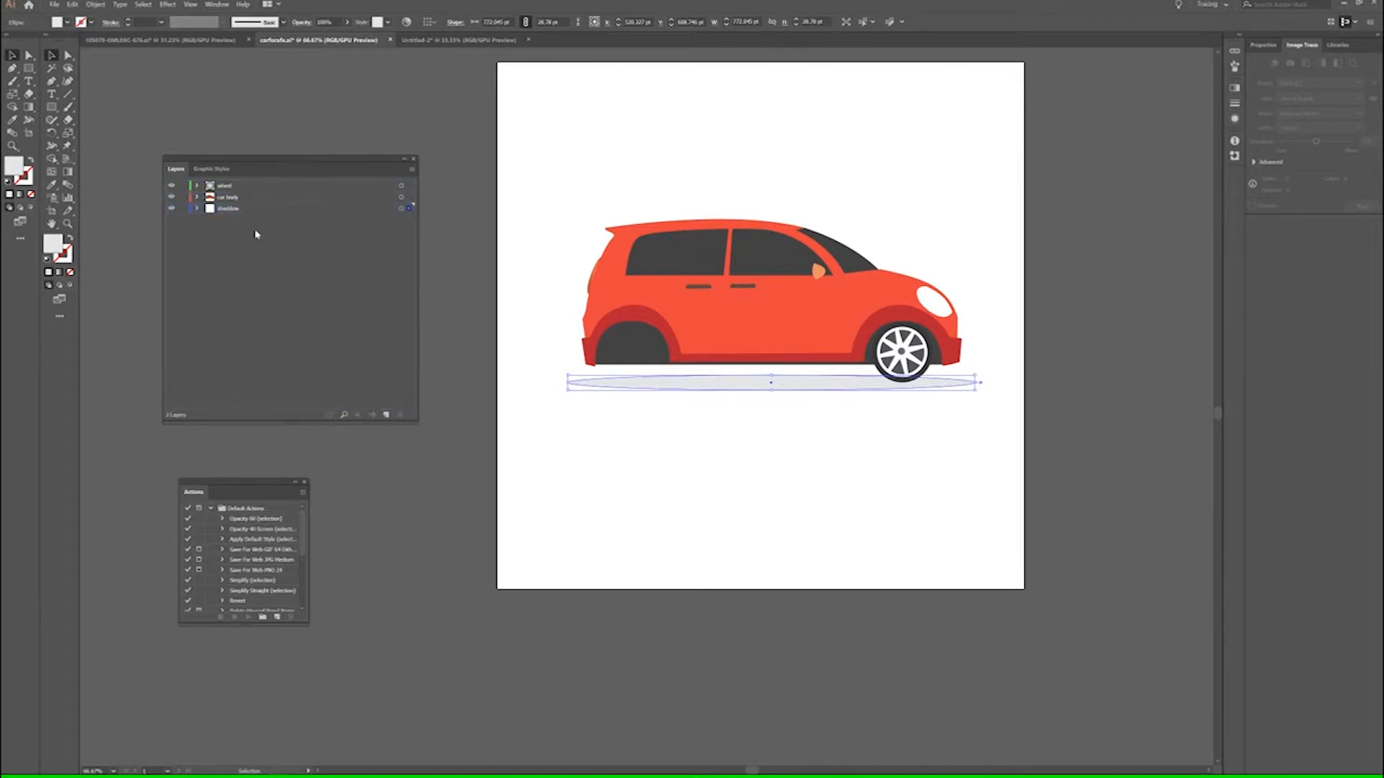
click(575, 256)
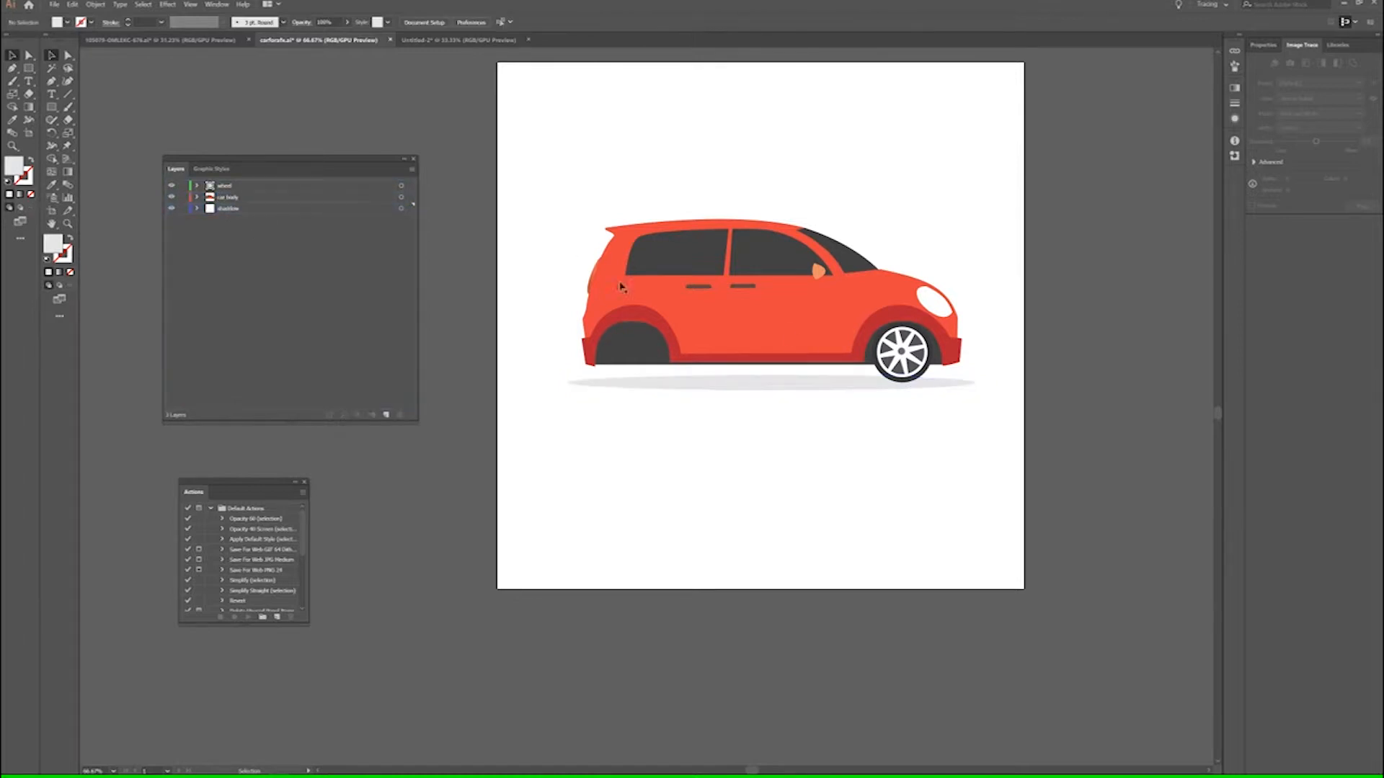
click(901, 292)
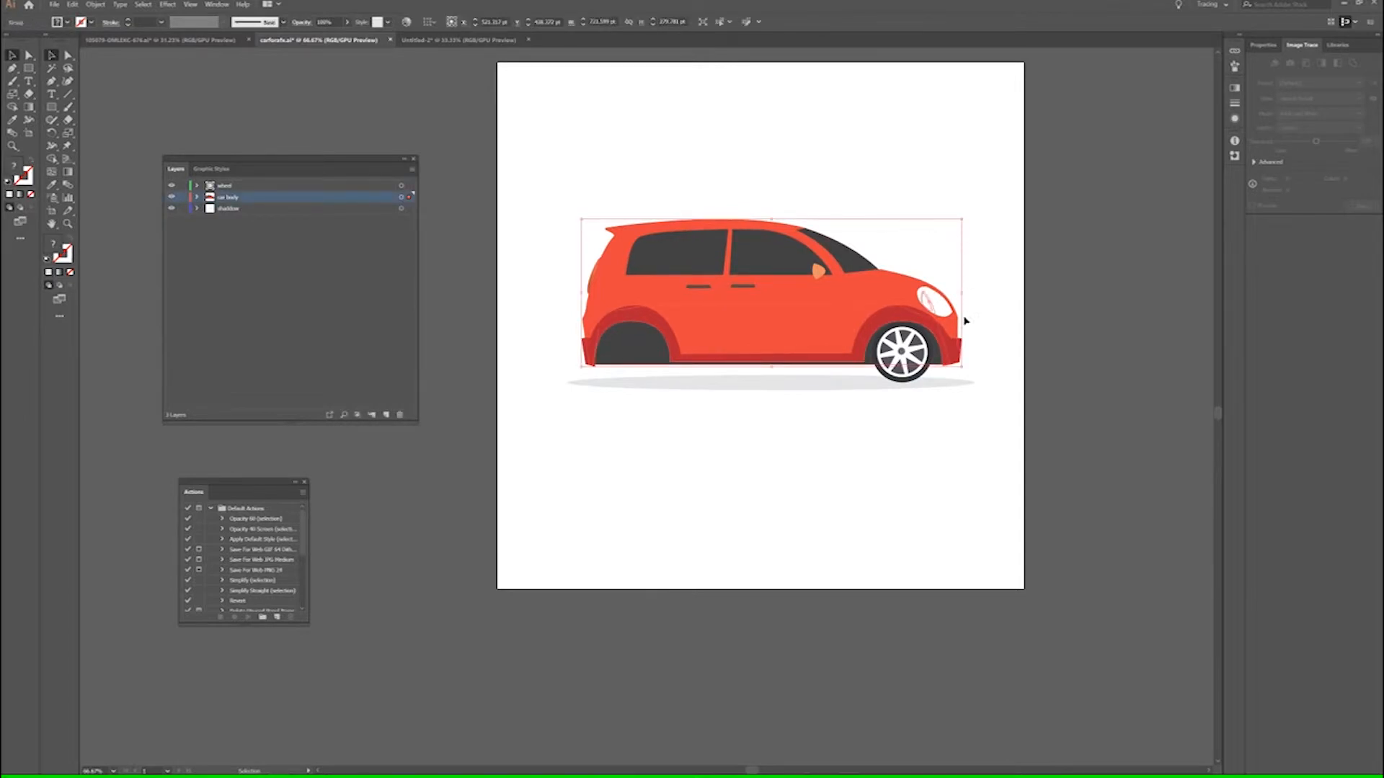
click(893, 384)
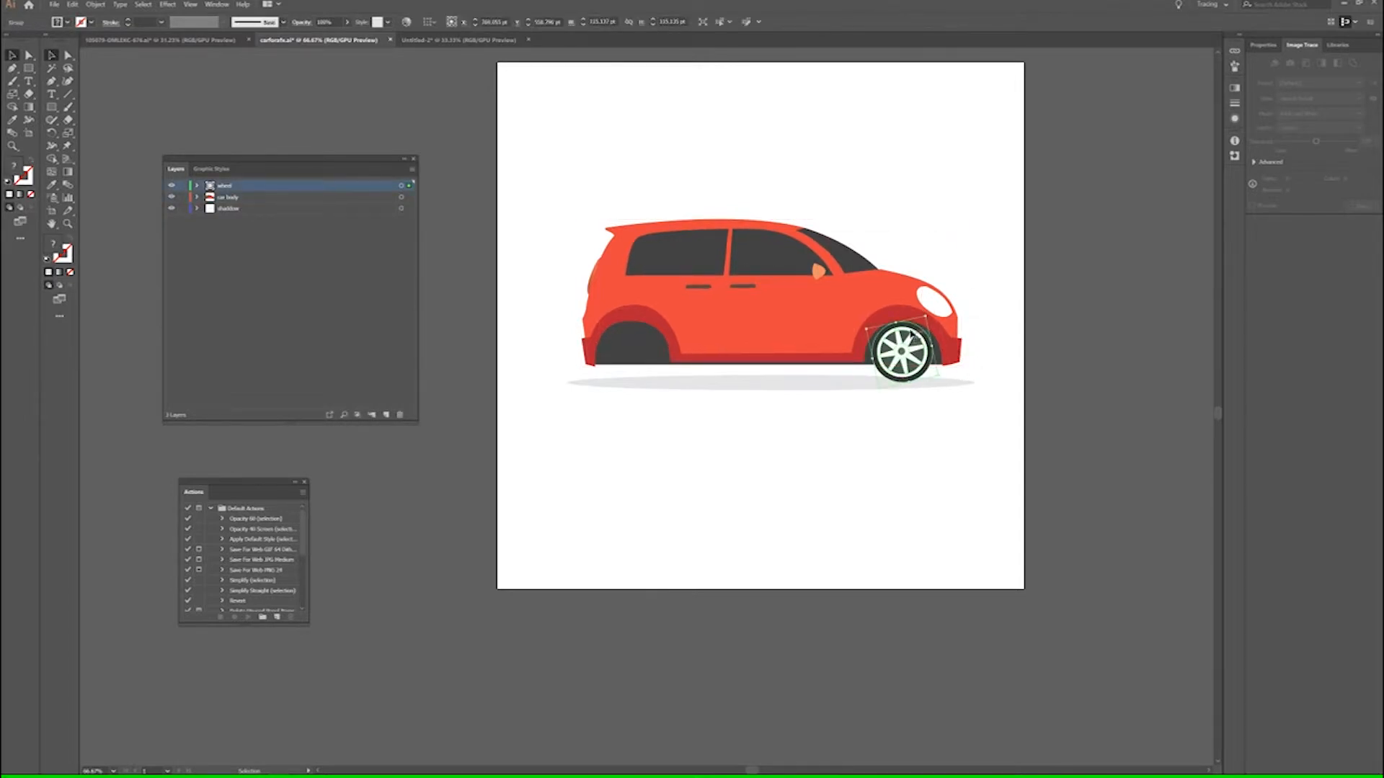
drag(800, 323, 803, 334)
click(902, 346)
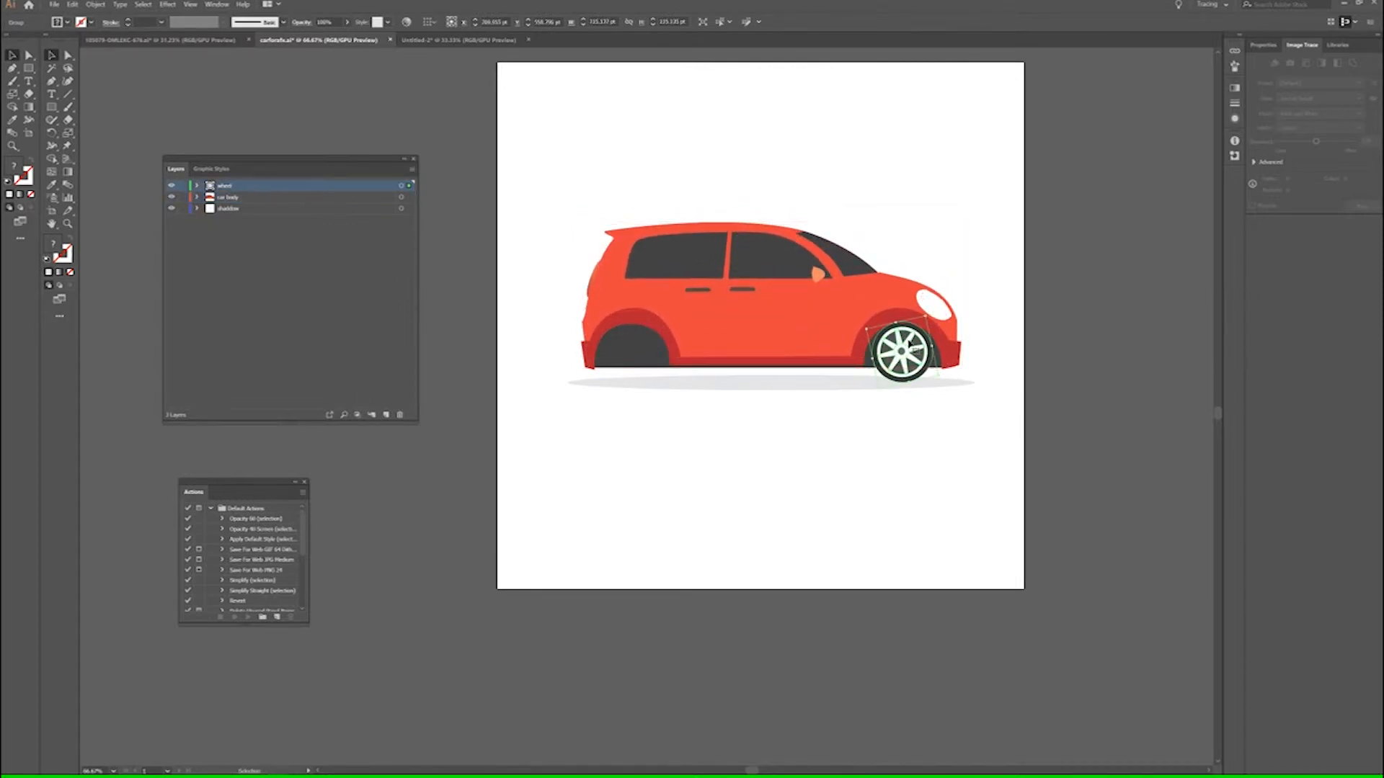
key(ctrl+z)
key(ctrl+z)
Rotate the front wheel slightly so that its bounding box stands straight
click(914, 346)
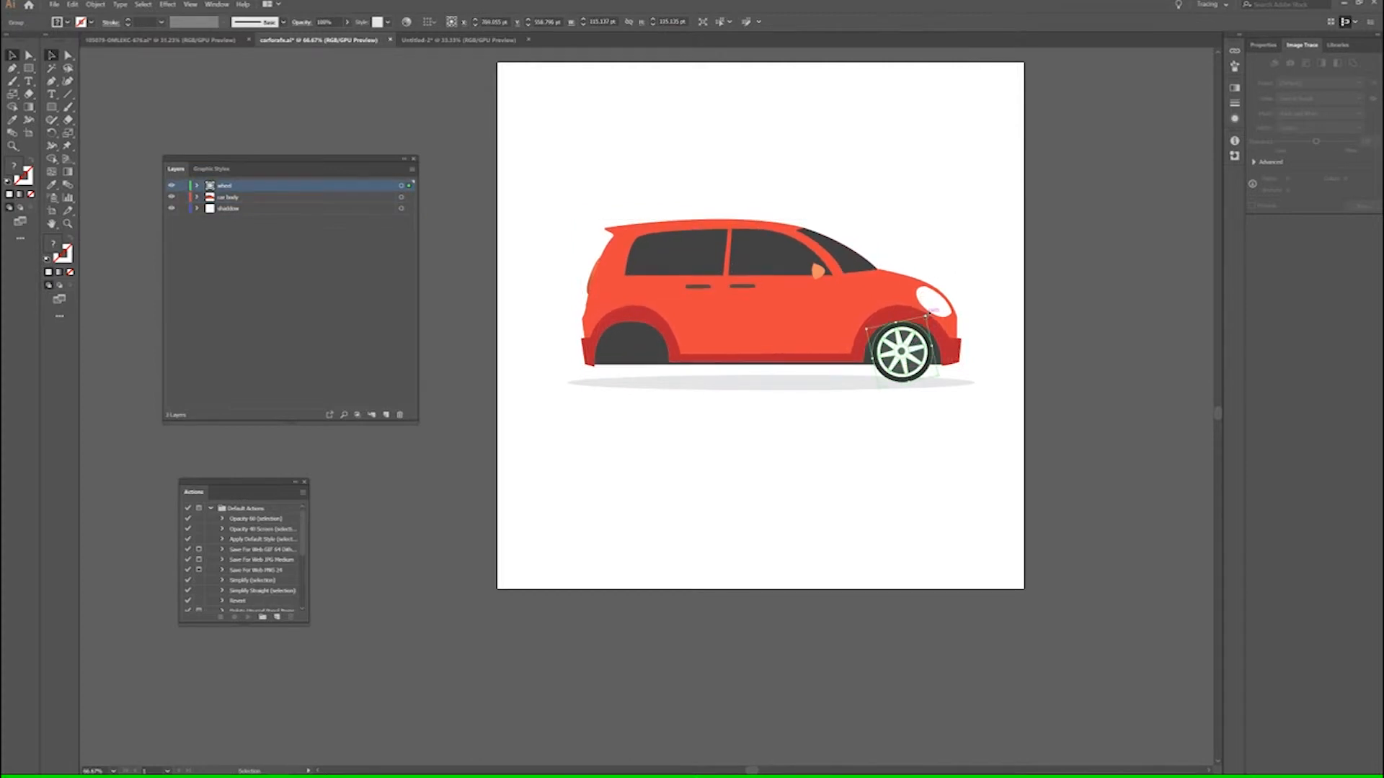
drag(927, 315, 879, 301)
Set the document color mode to RGB Color
click(52, 6)
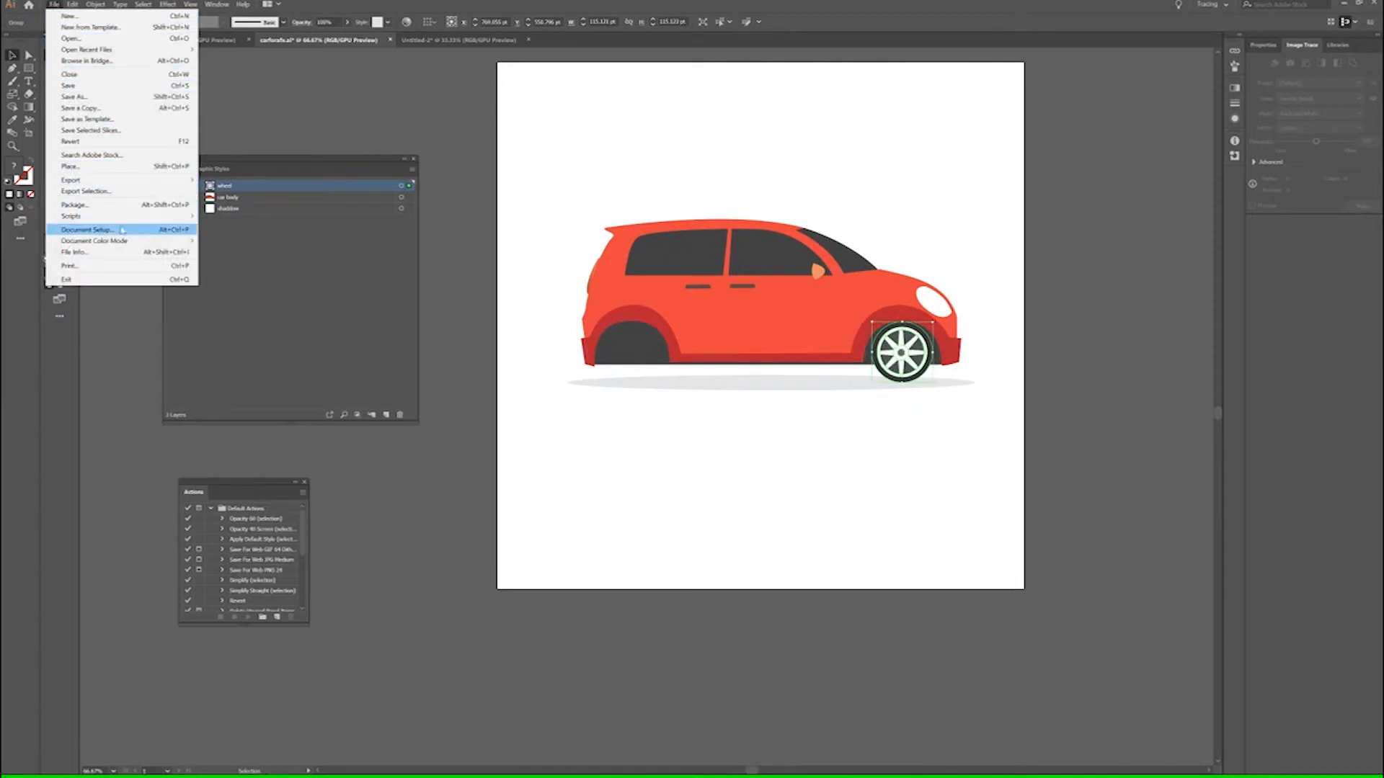
mouse_move(107, 243)
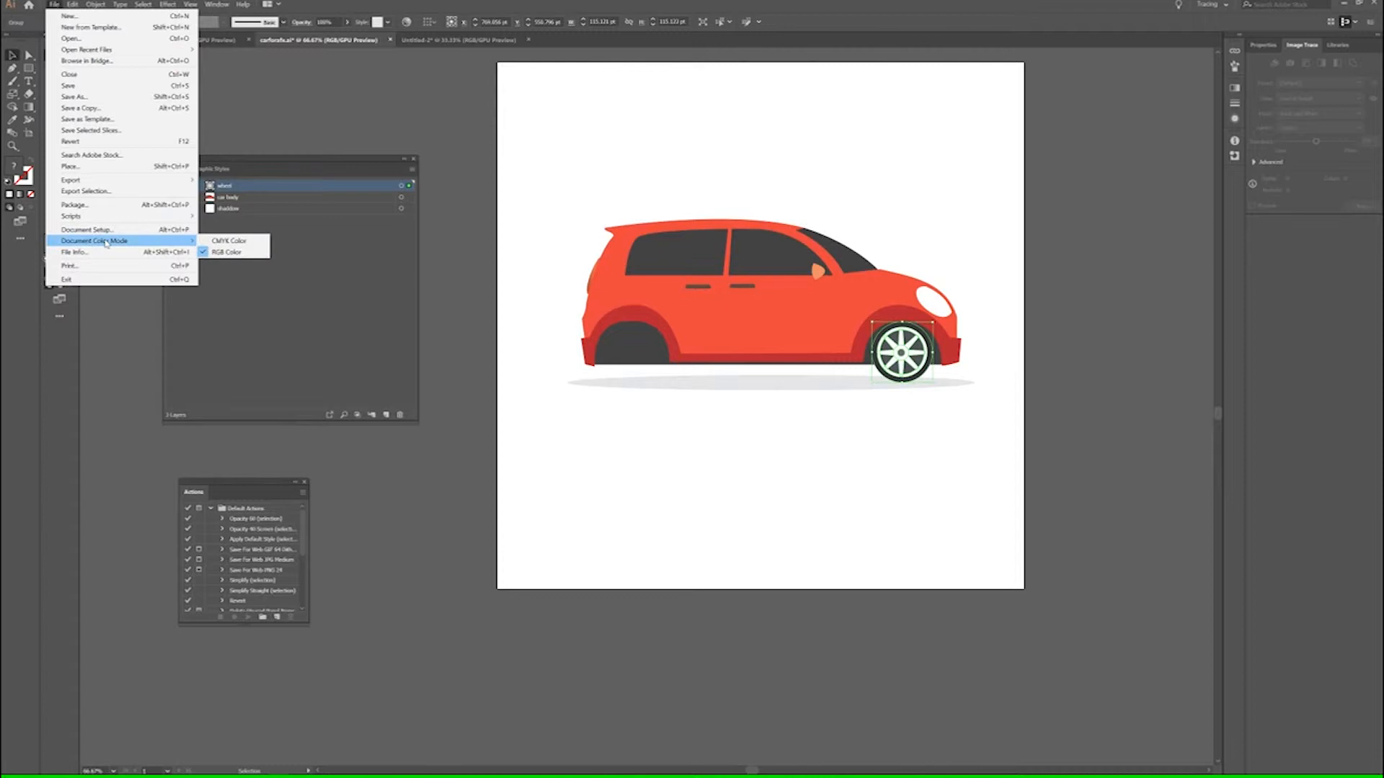
click(261, 253)
Save the artwork over carforafx.ai in the car tutorial folder as an Illustrator CC file, keeping the default save options
click(54, 4)
click(81, 97)
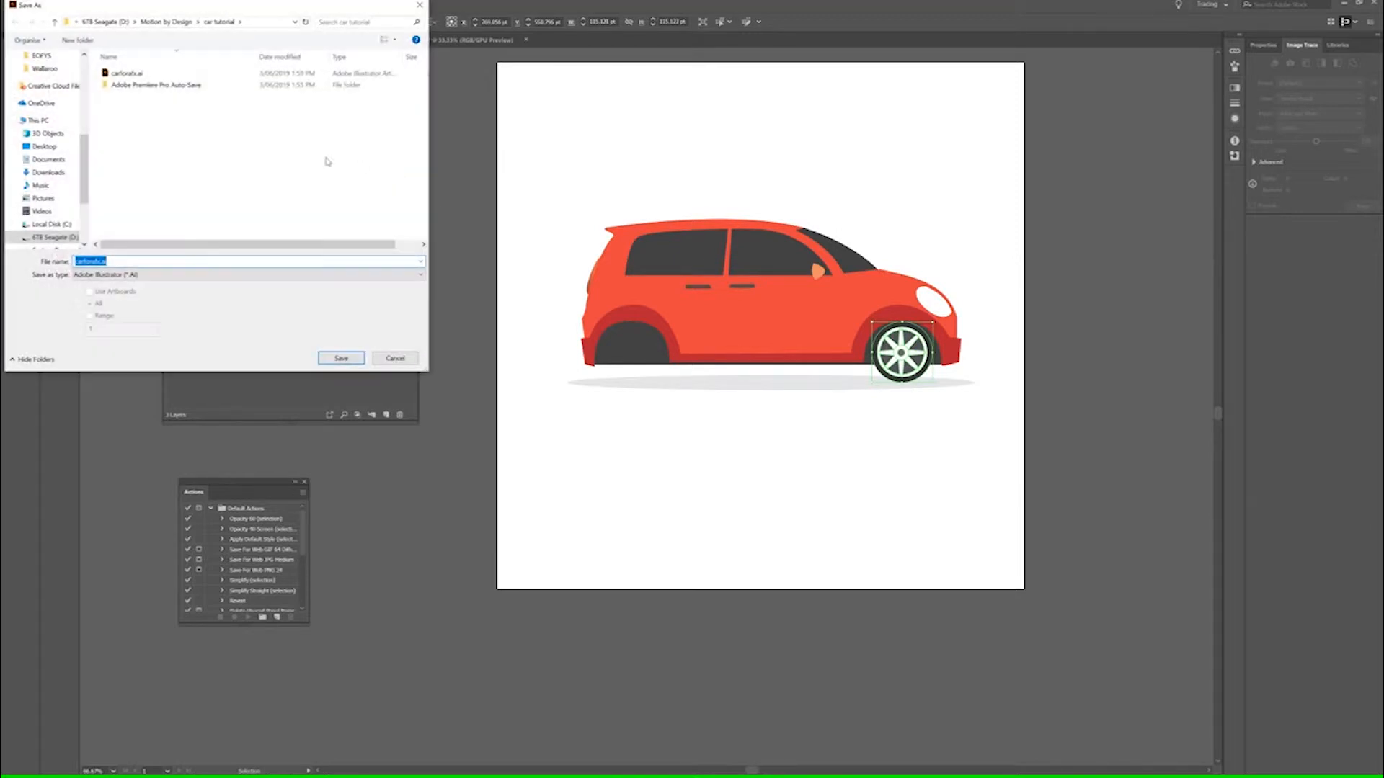
click(147, 75)
click(340, 360)
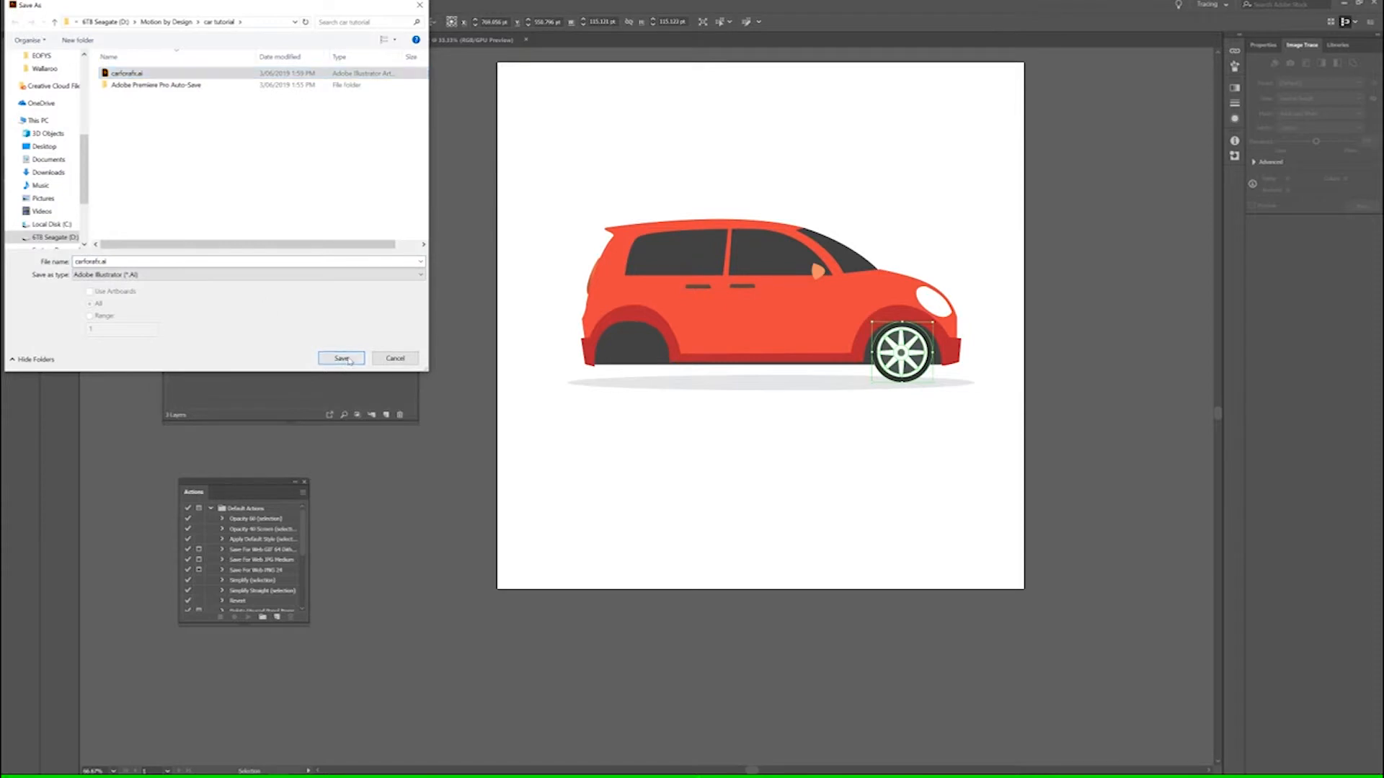
click(728, 431)
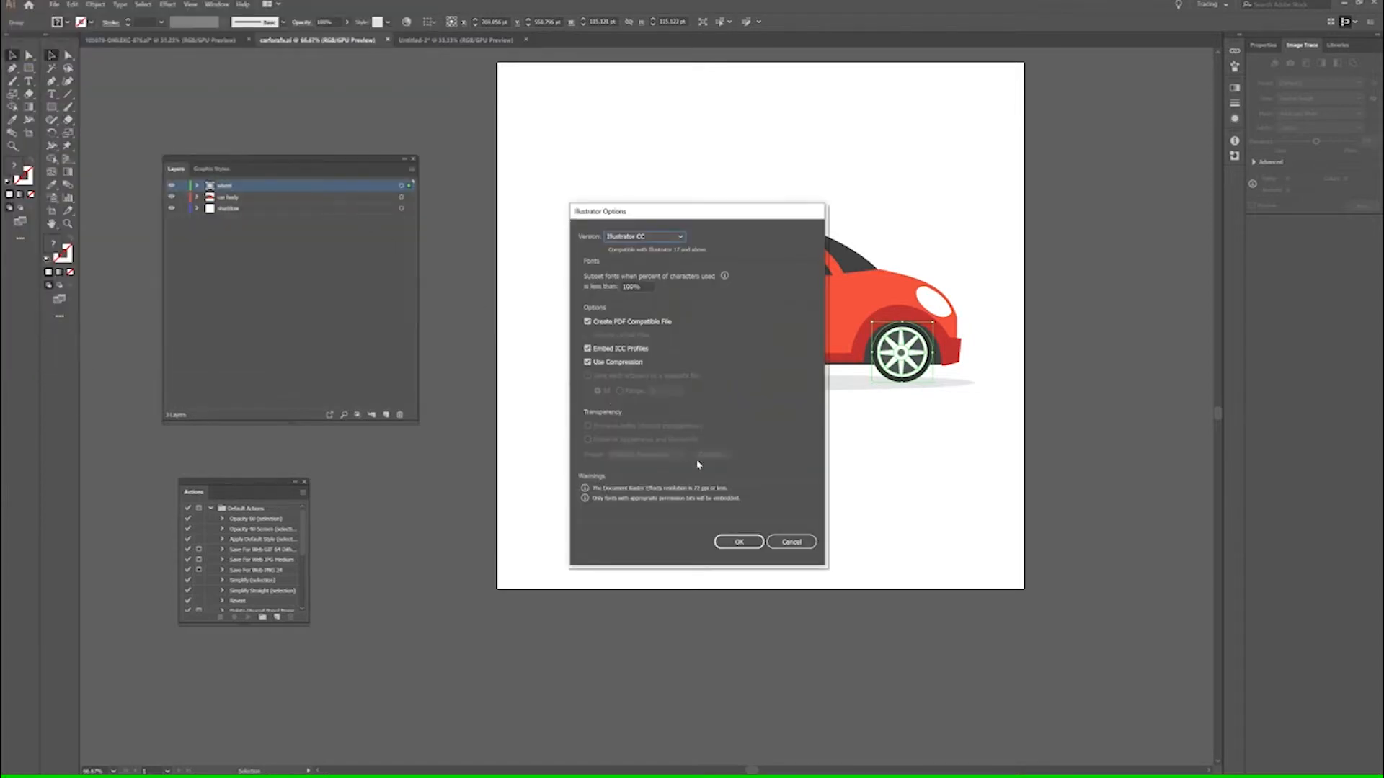
click(740, 542)
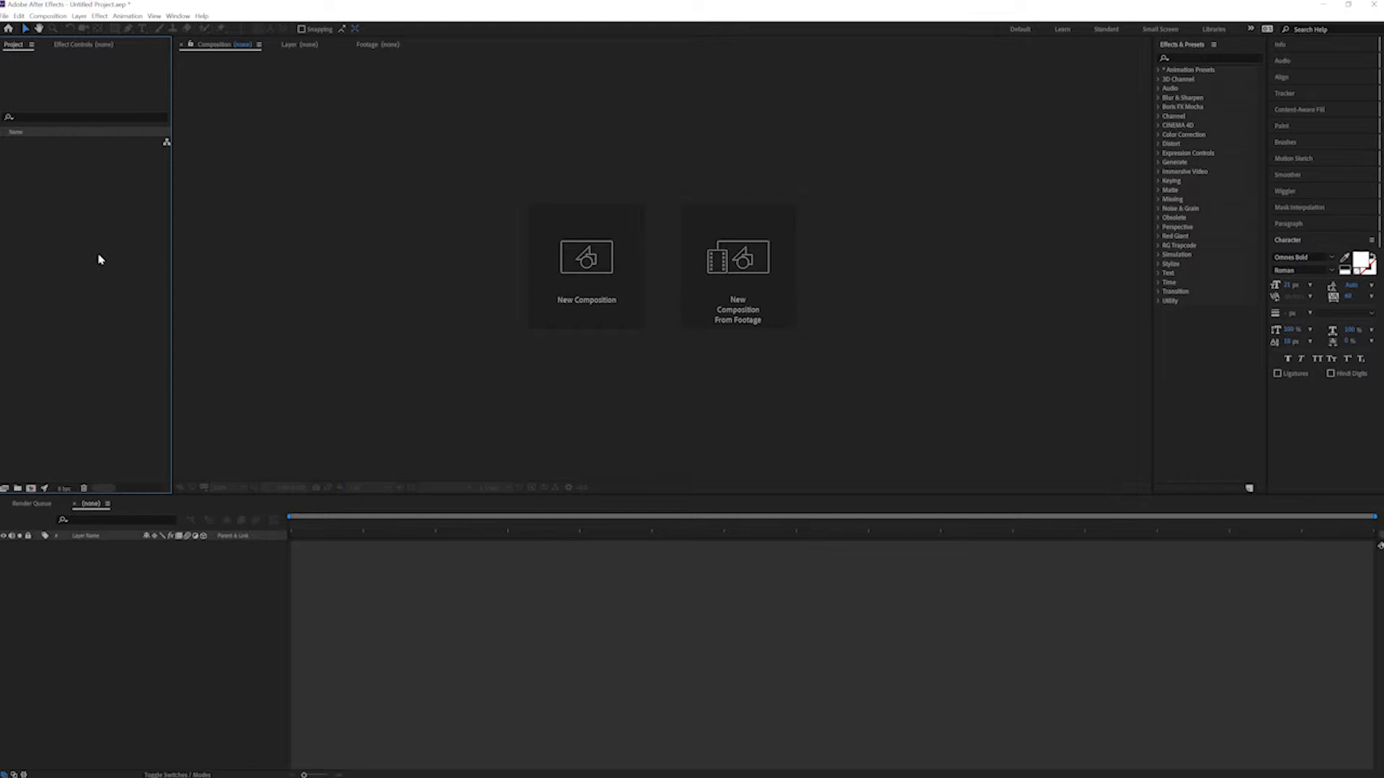
double_click(59, 173)
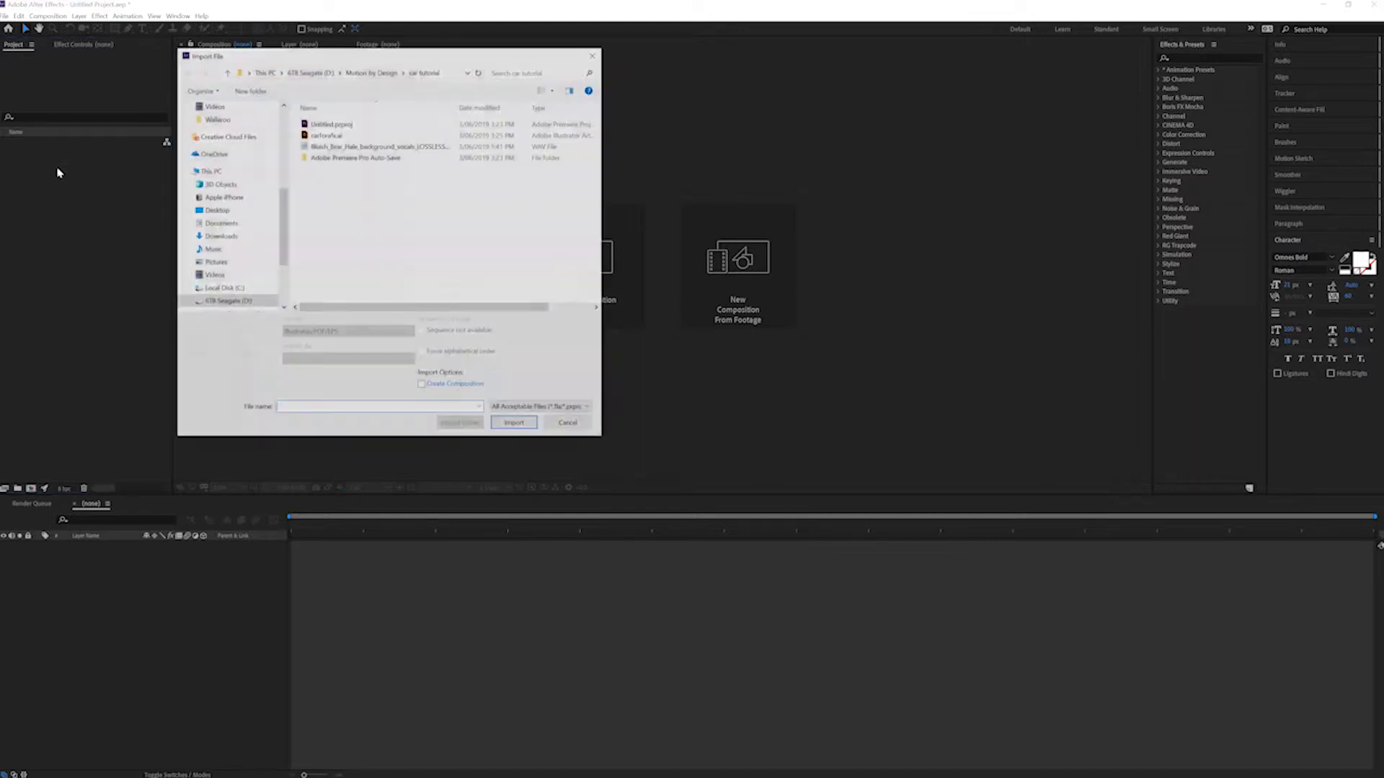
click(333, 134)
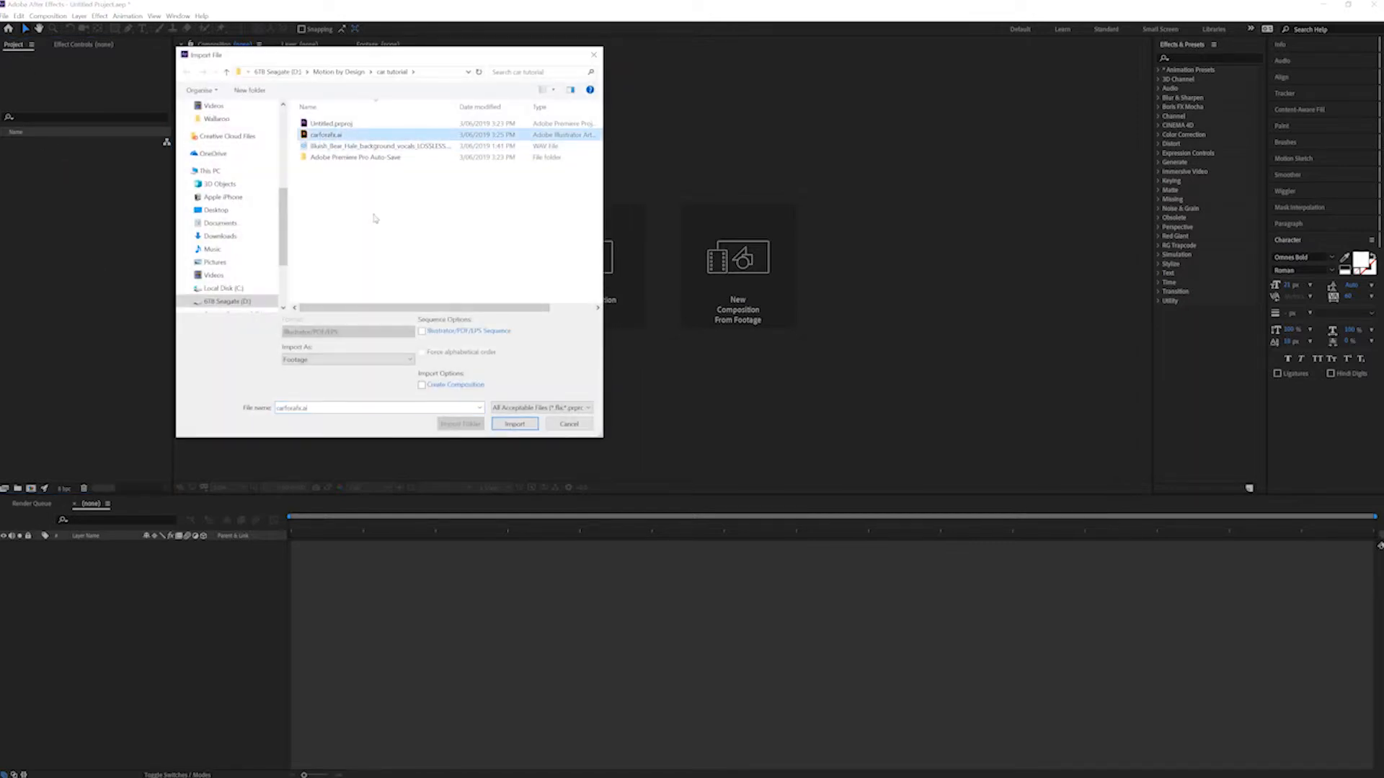
click(569, 424)
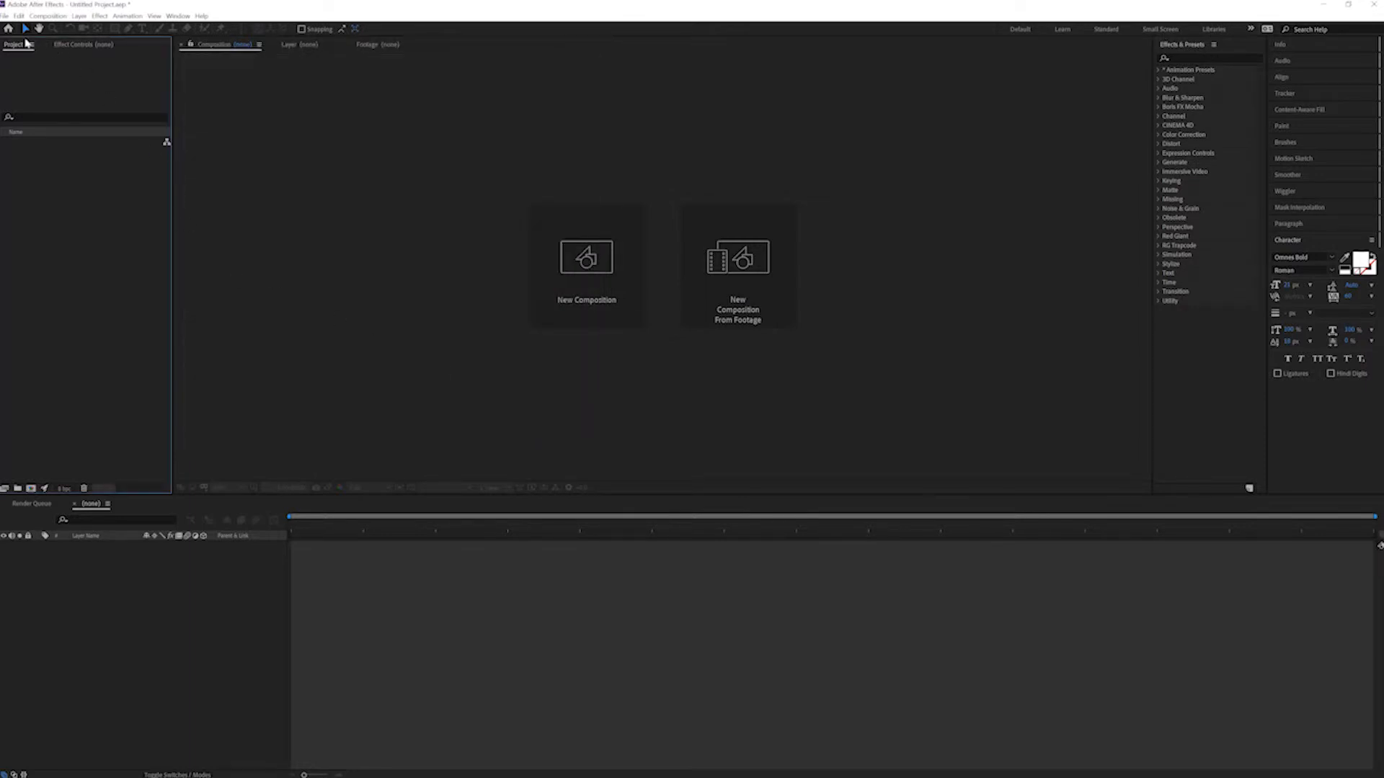
In After Effects, choose carforafx.ai from the car tutorial folder as the file to import
click(5, 15)
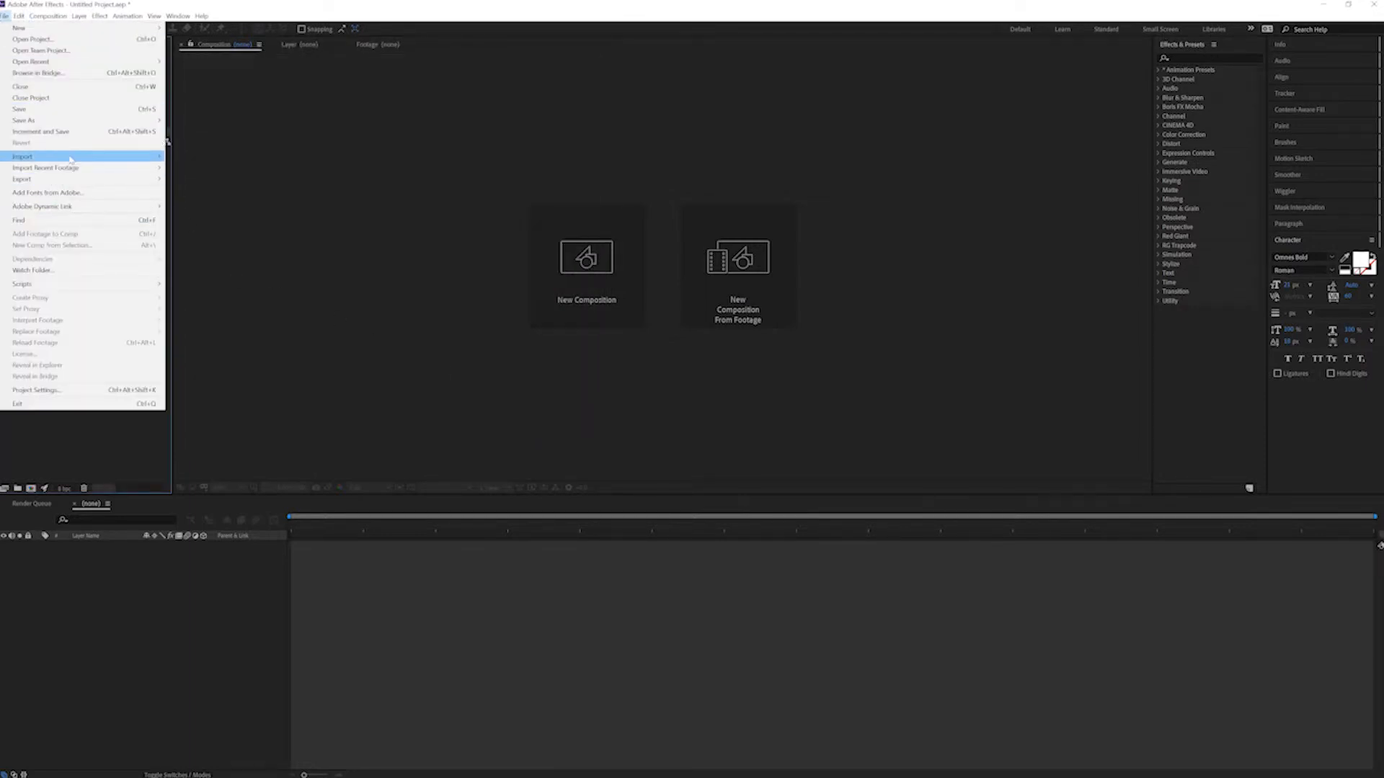
mouse_move(70, 158)
click(222, 158)
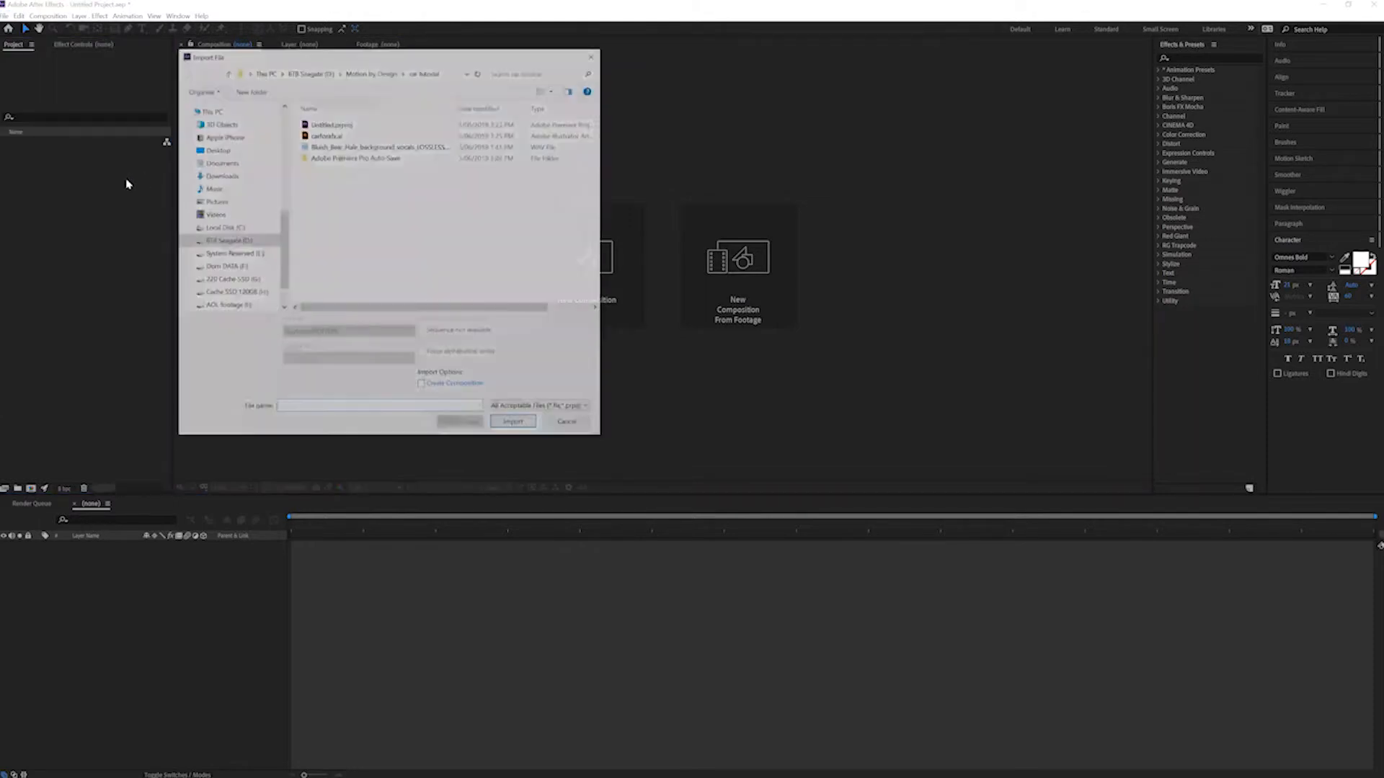
double_click(328, 134)
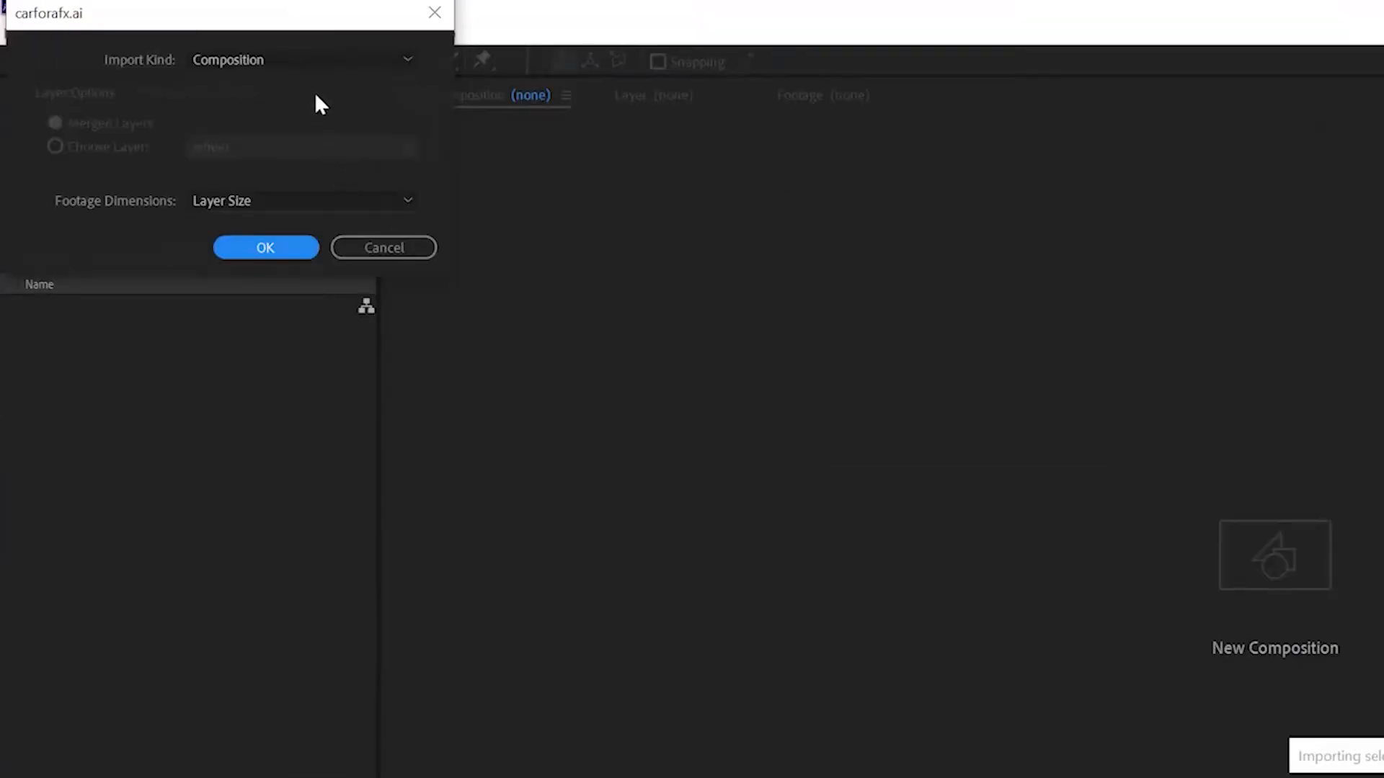
Move the import options dialog fully into view and set the Import Kind to Composition
click(315, 68)
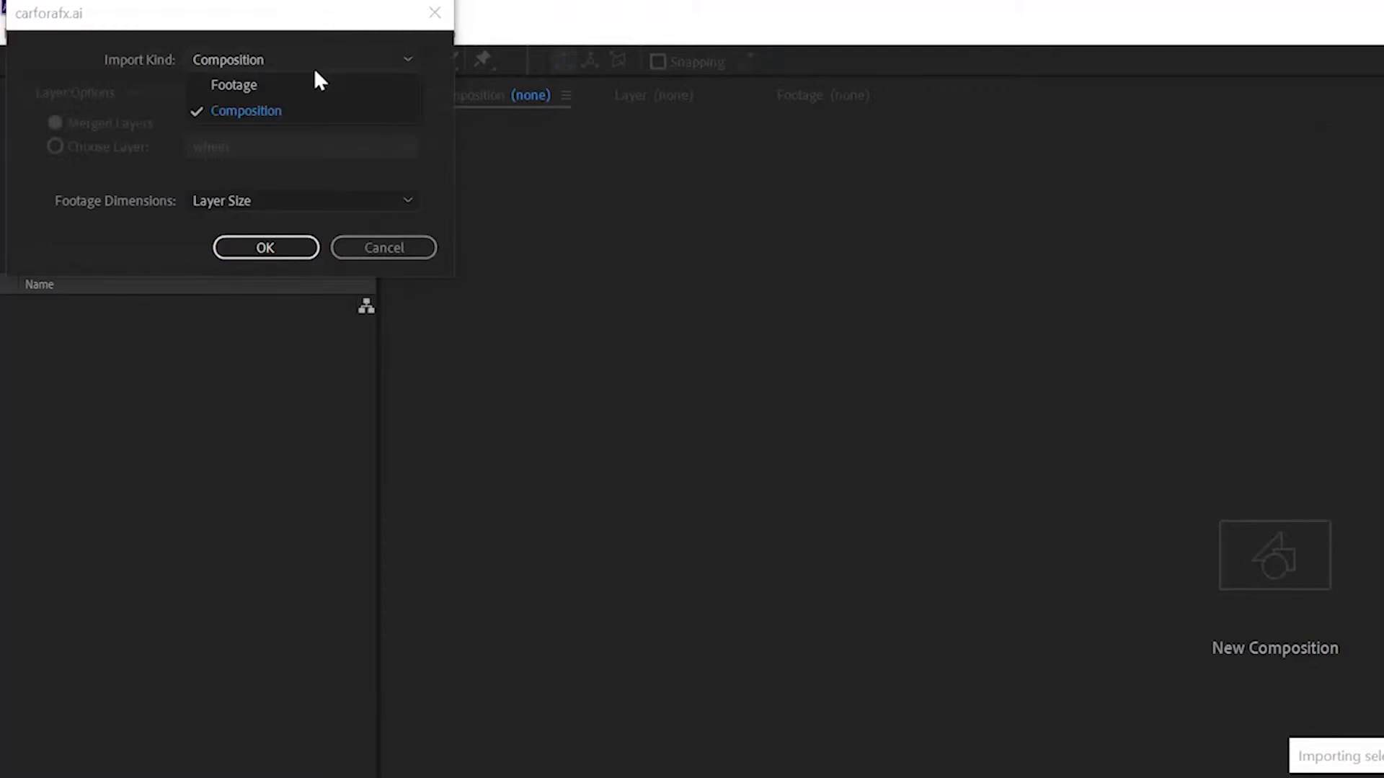
click(304, 25)
drag(304, 25, 569, 340)
click(581, 380)
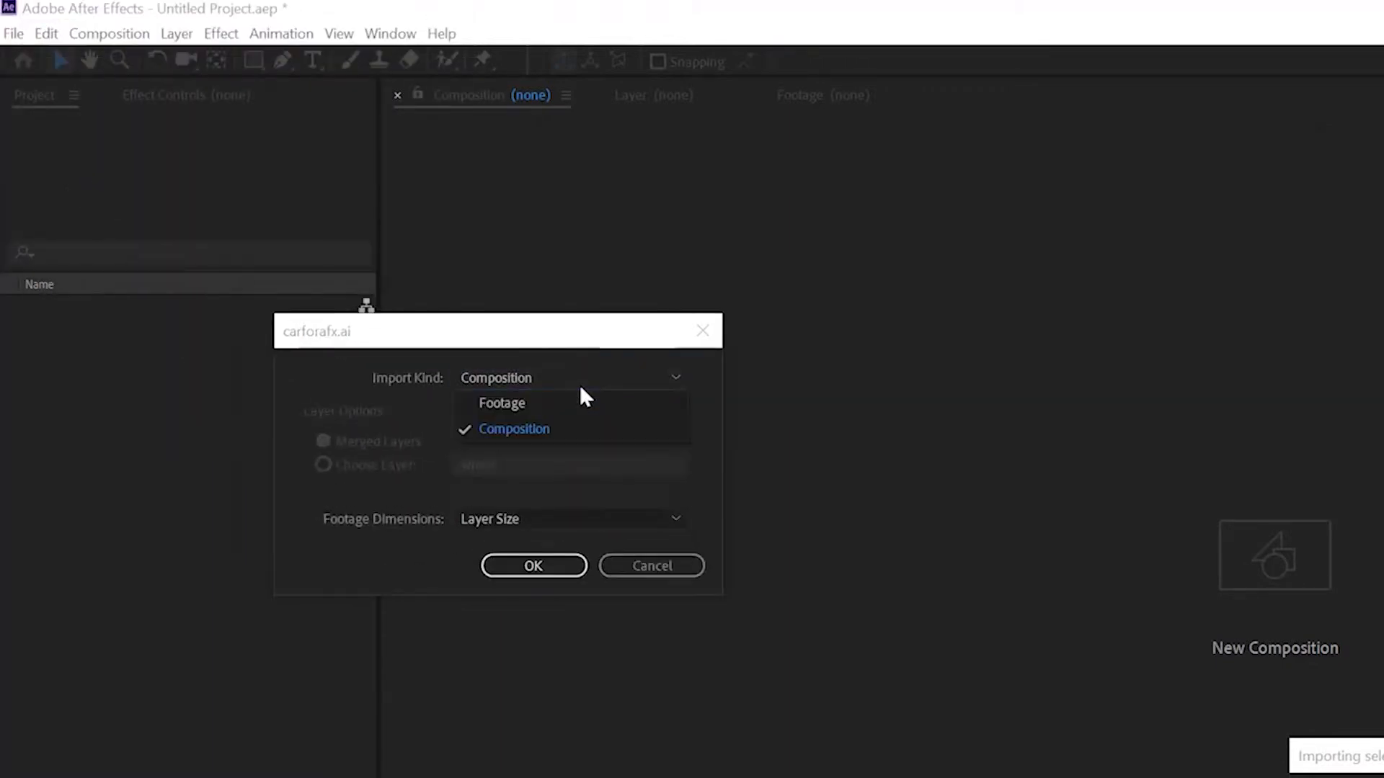
click(542, 434)
Review the import choices, keep Composition with Footage Dimensions at Layer Size, and complete the import
click(534, 523)
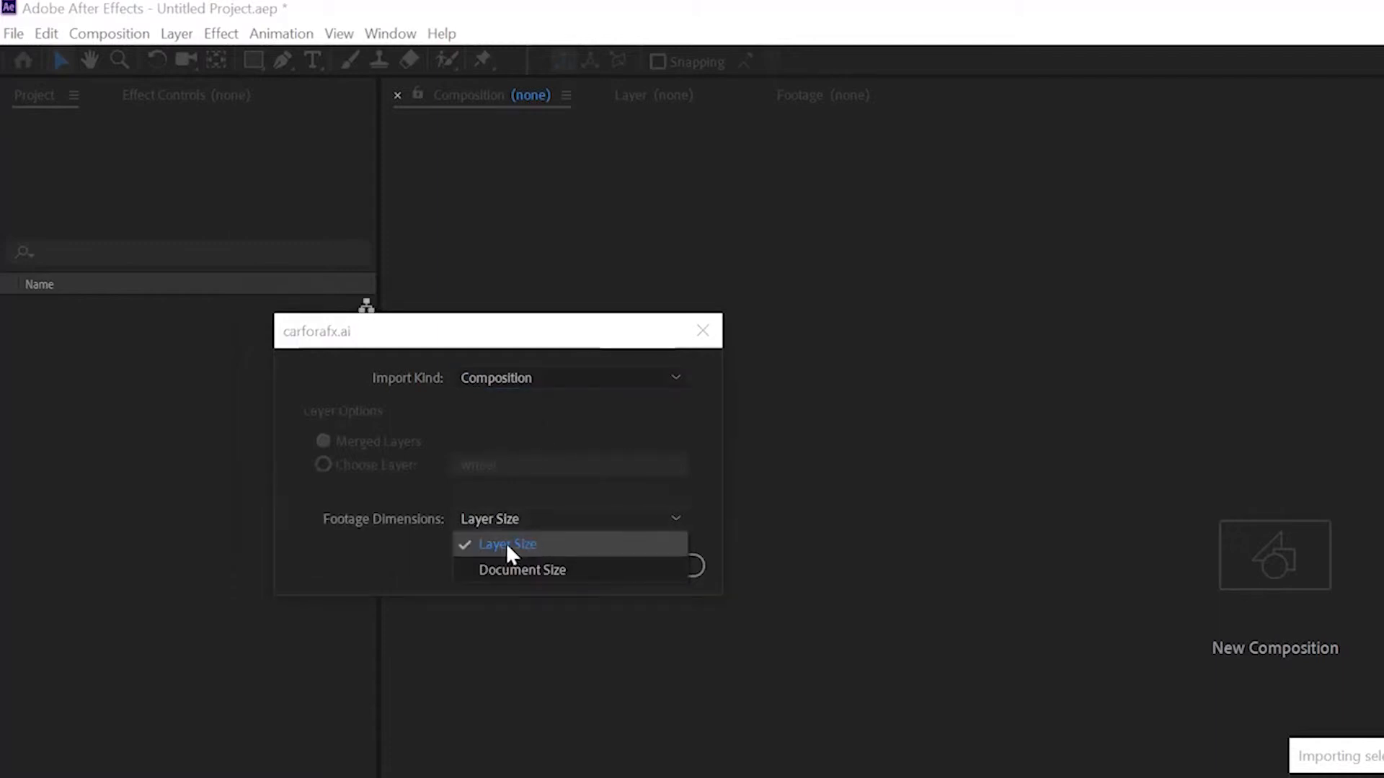
click(536, 376)
click(536, 375)
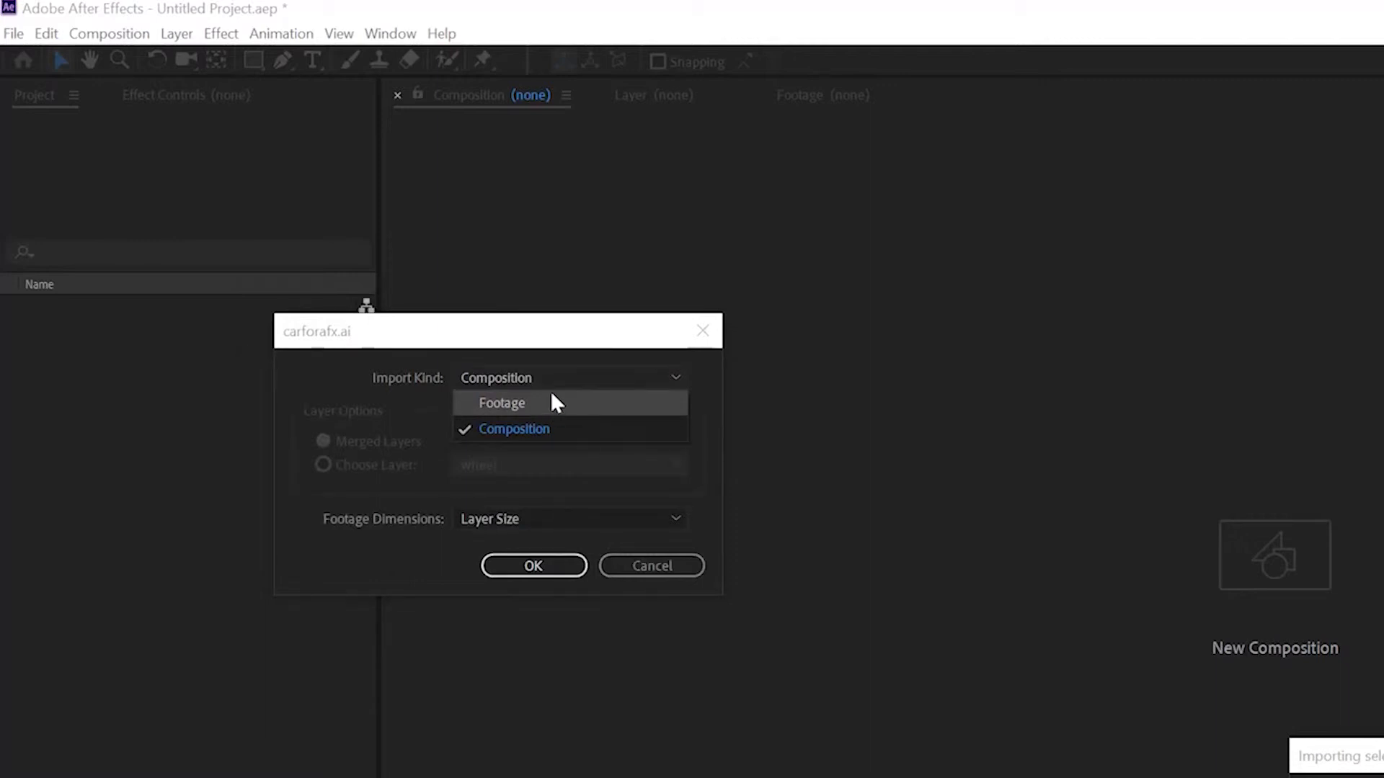
click(420, 367)
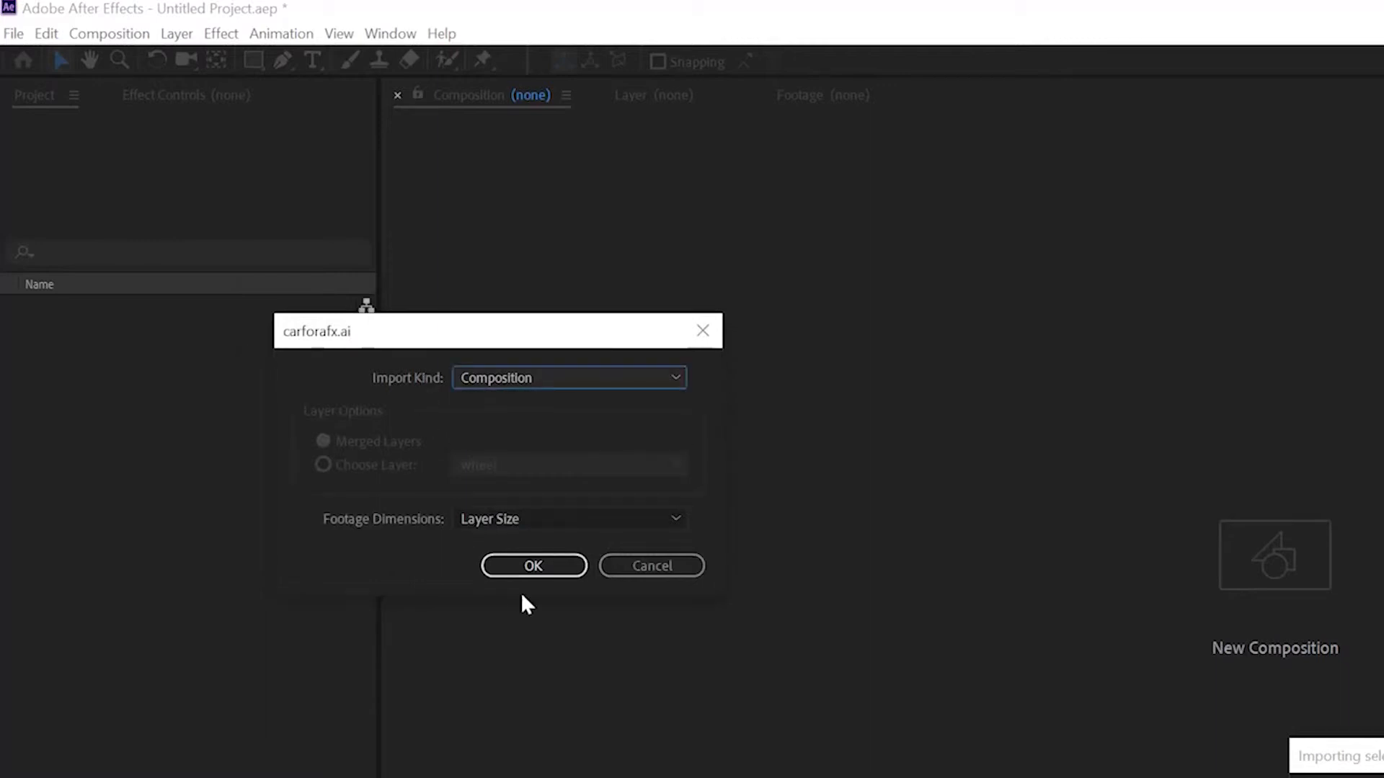
click(581, 516)
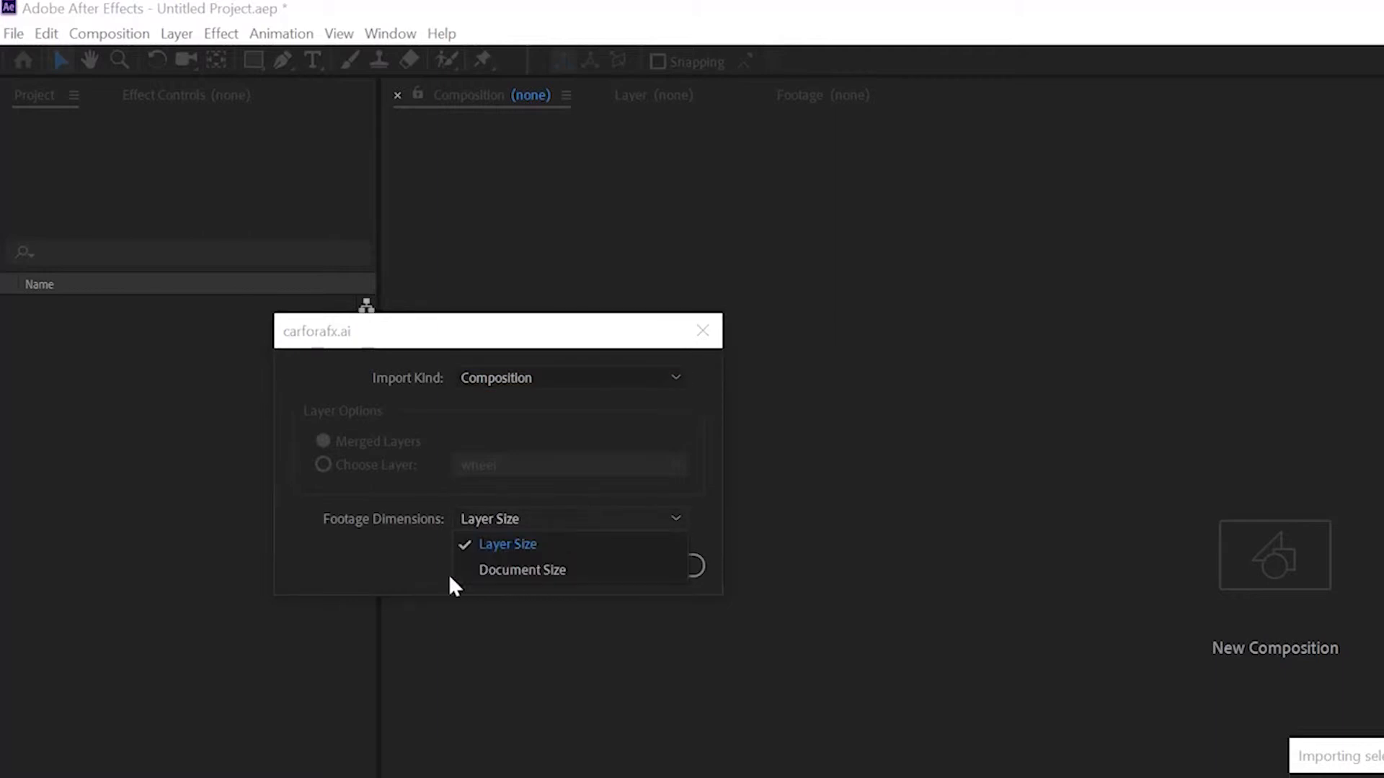
click(314, 545)
click(521, 569)
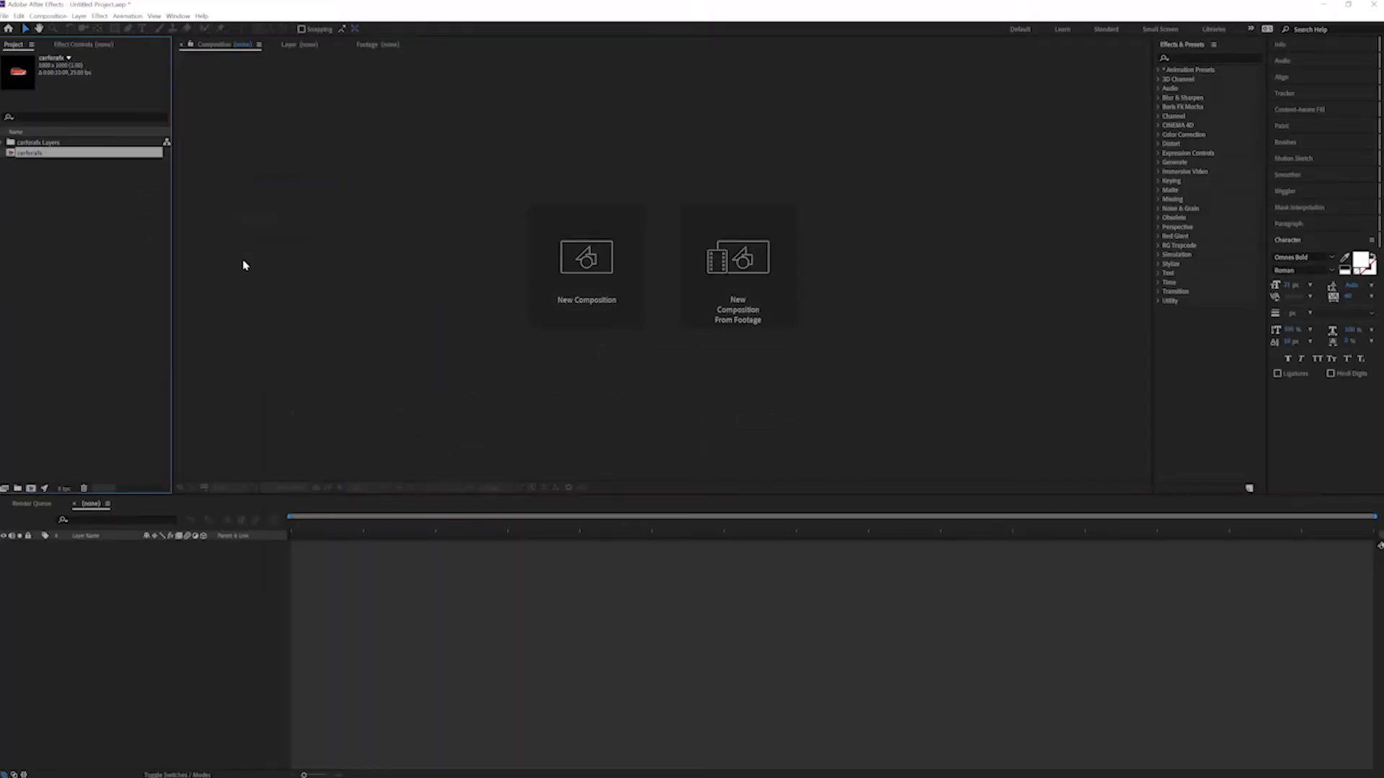
Open the imported carforafx composition and select its wheel layer
double_click(28, 153)
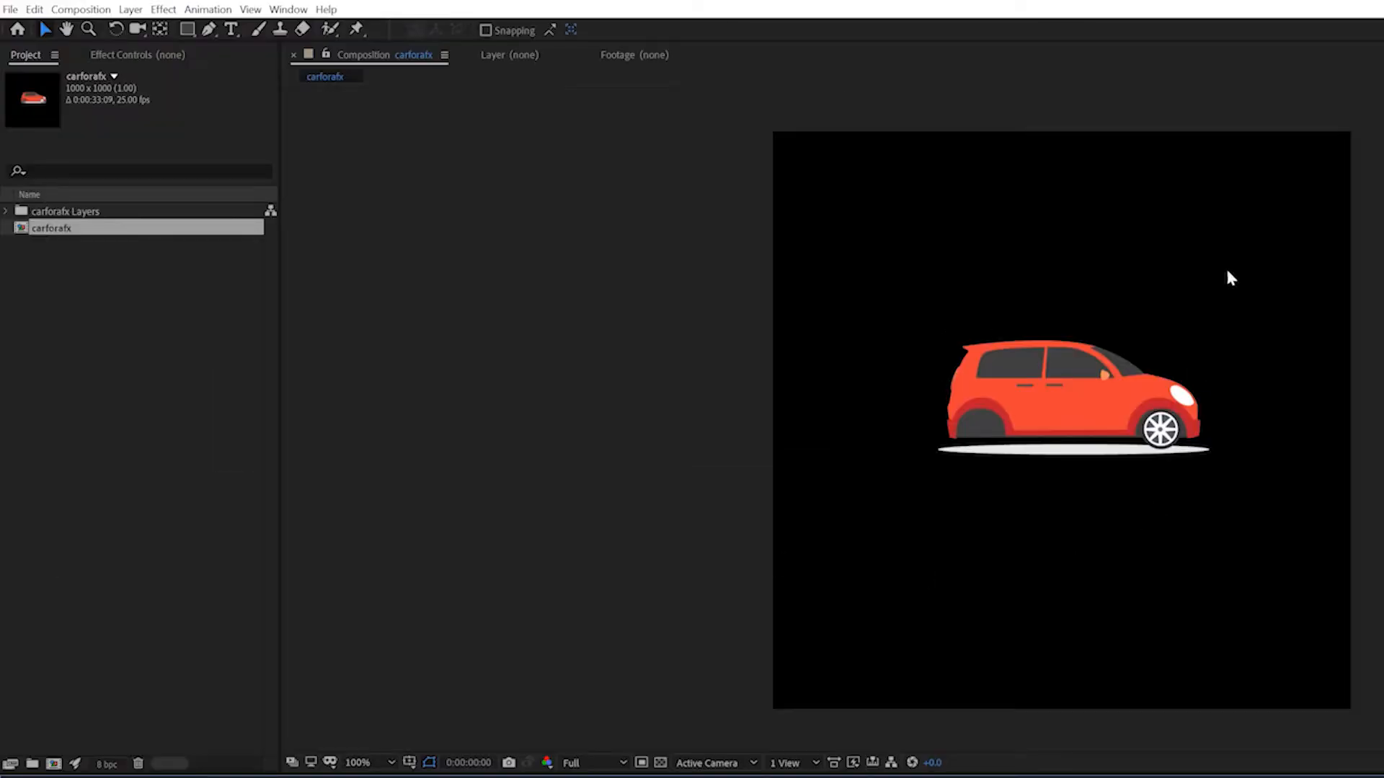
drag(765, 184, 543, 319)
click(899, 530)
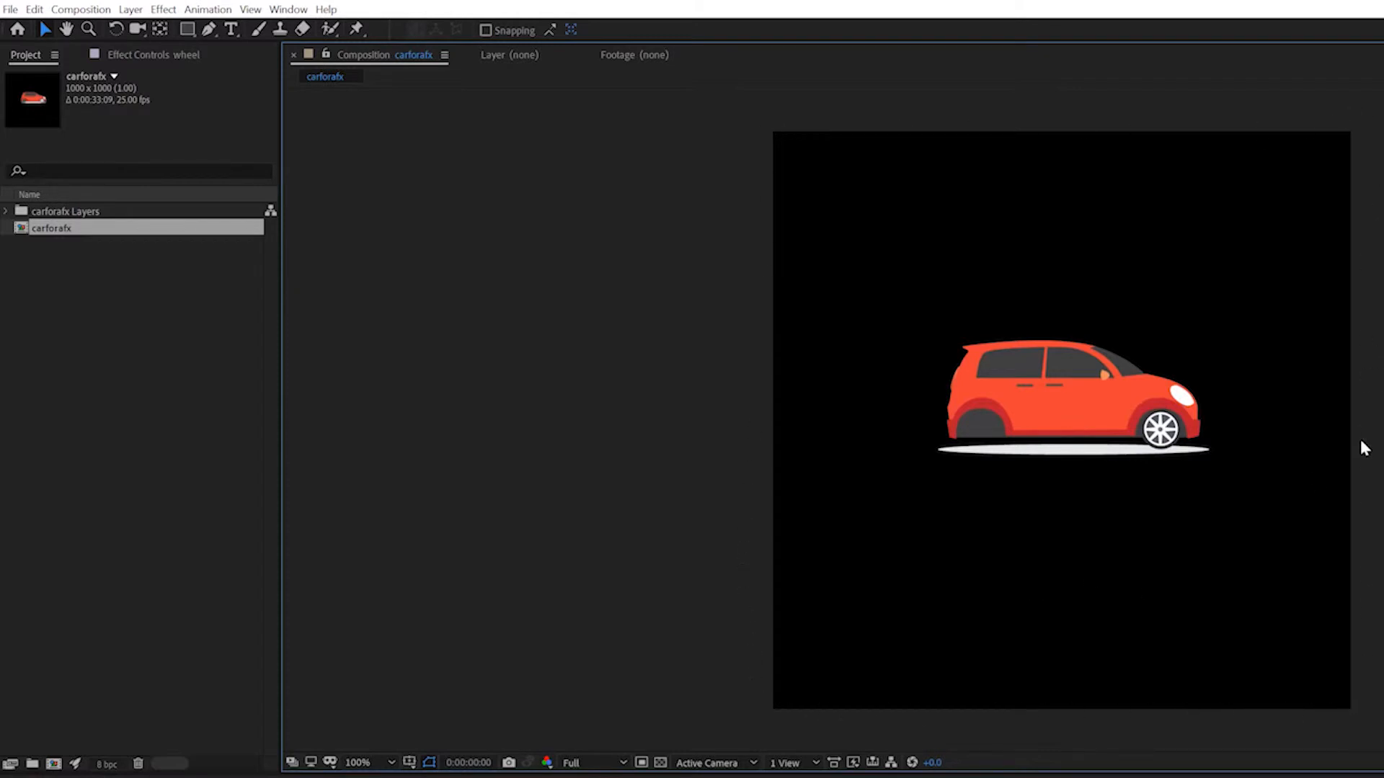
Set the carforafx composition's frame rate to 25 frames per second
click(81, 8)
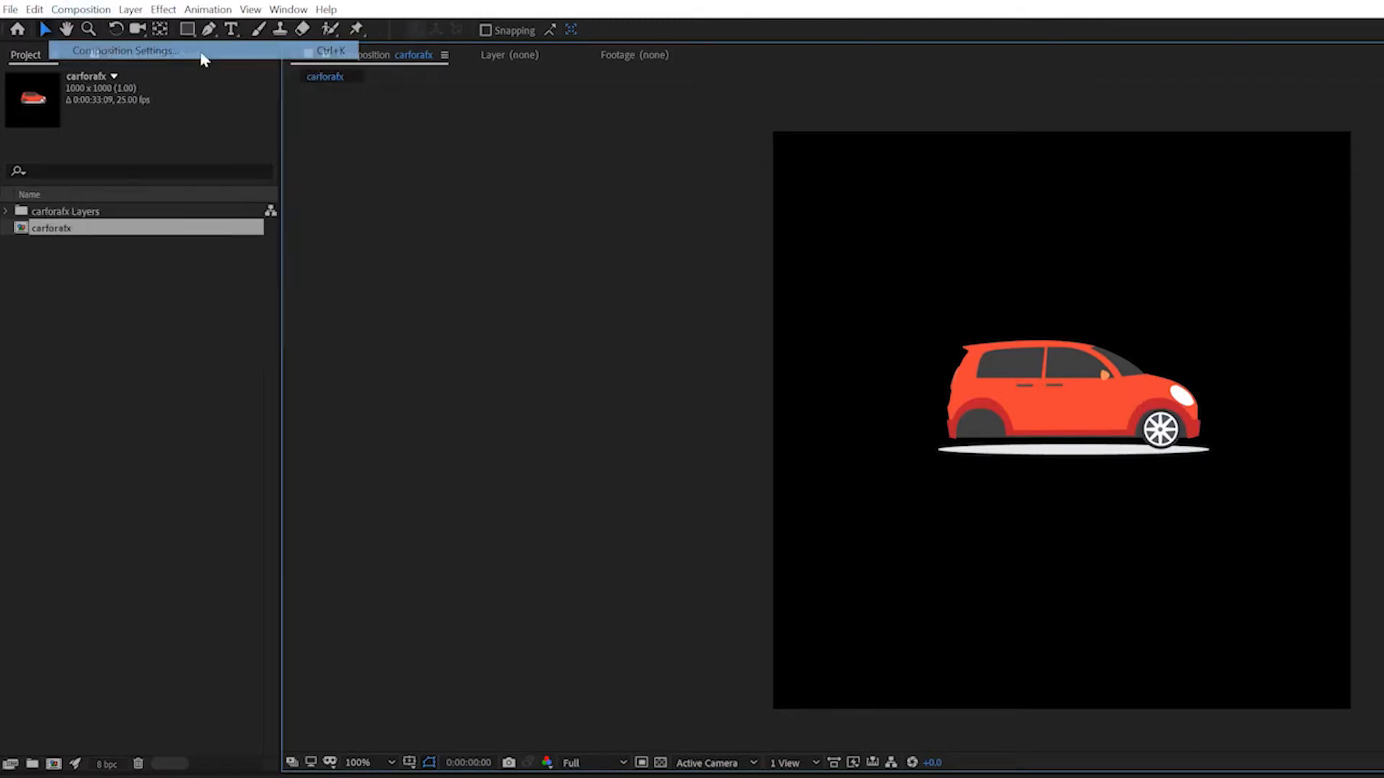
click(116, 49)
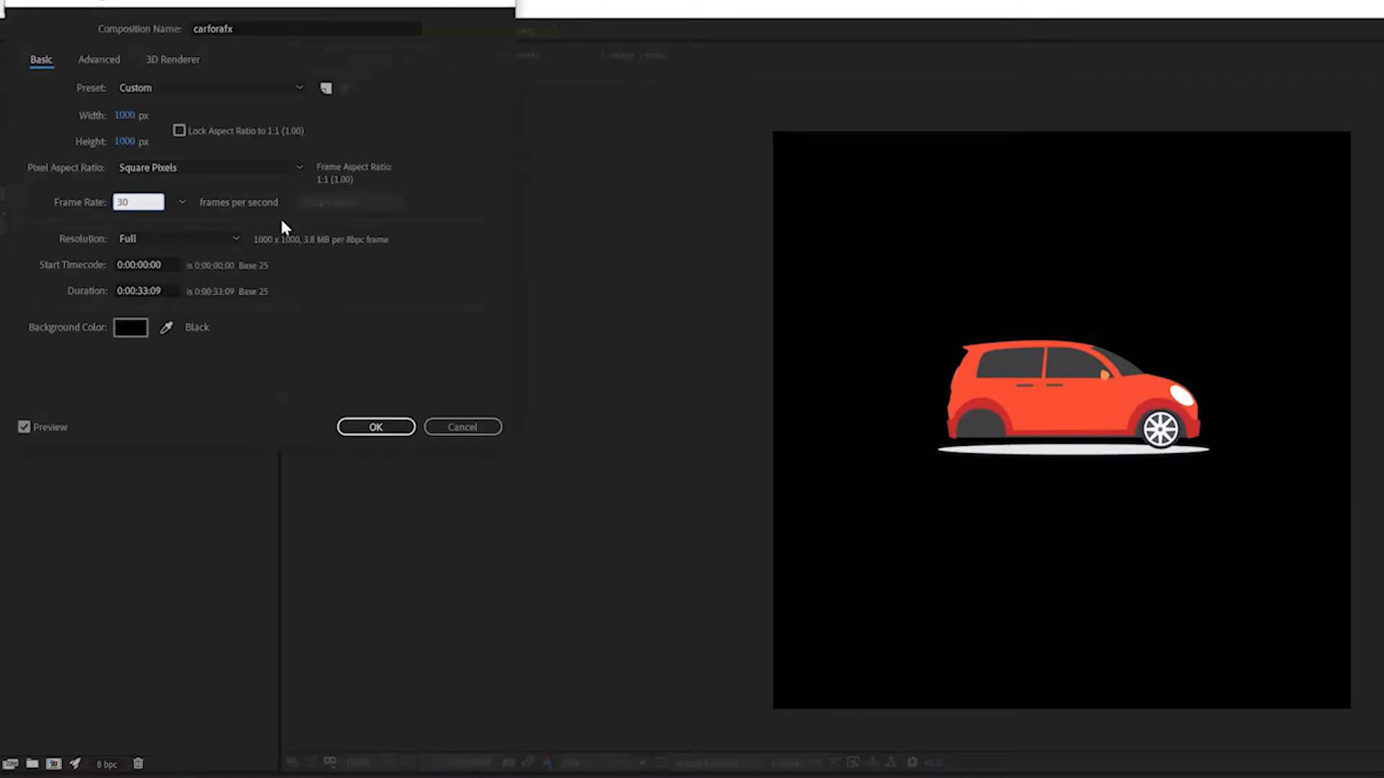
double_click(116, 199)
text(25)
click(378, 427)
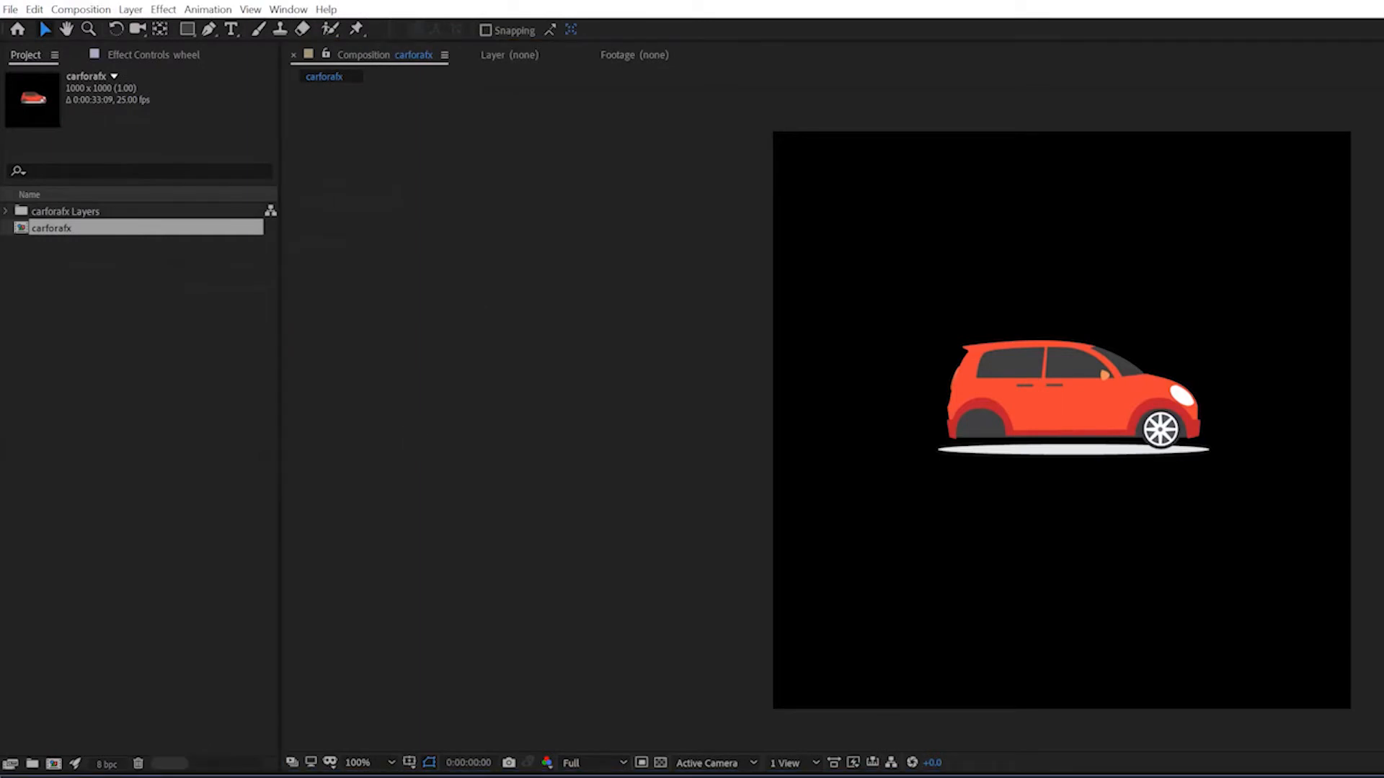
Create a null object in the carforafx composition and rename it car control
right_click(271, 475)
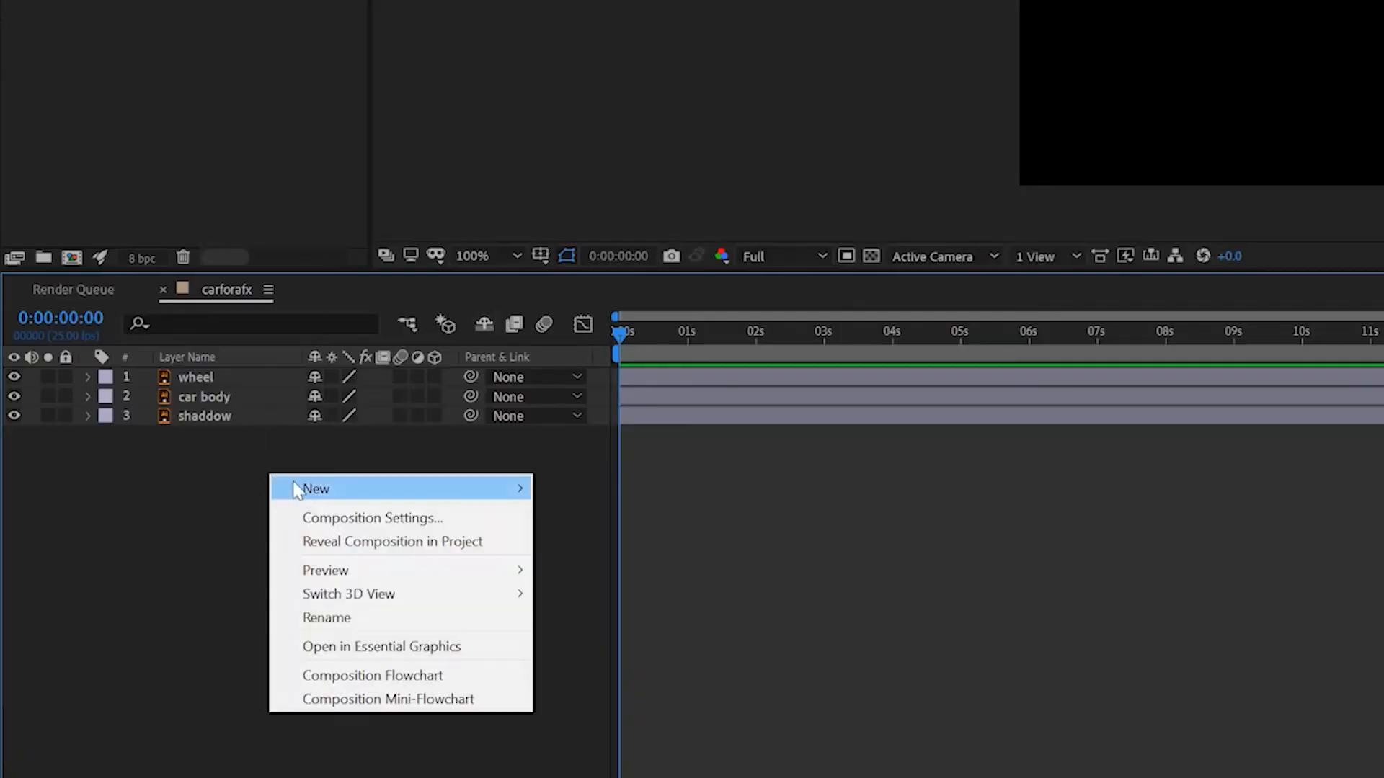
mouse_move(369, 496)
click(595, 612)
key(Return)
right_click(218, 378)
click(278, 363)
text(car control)
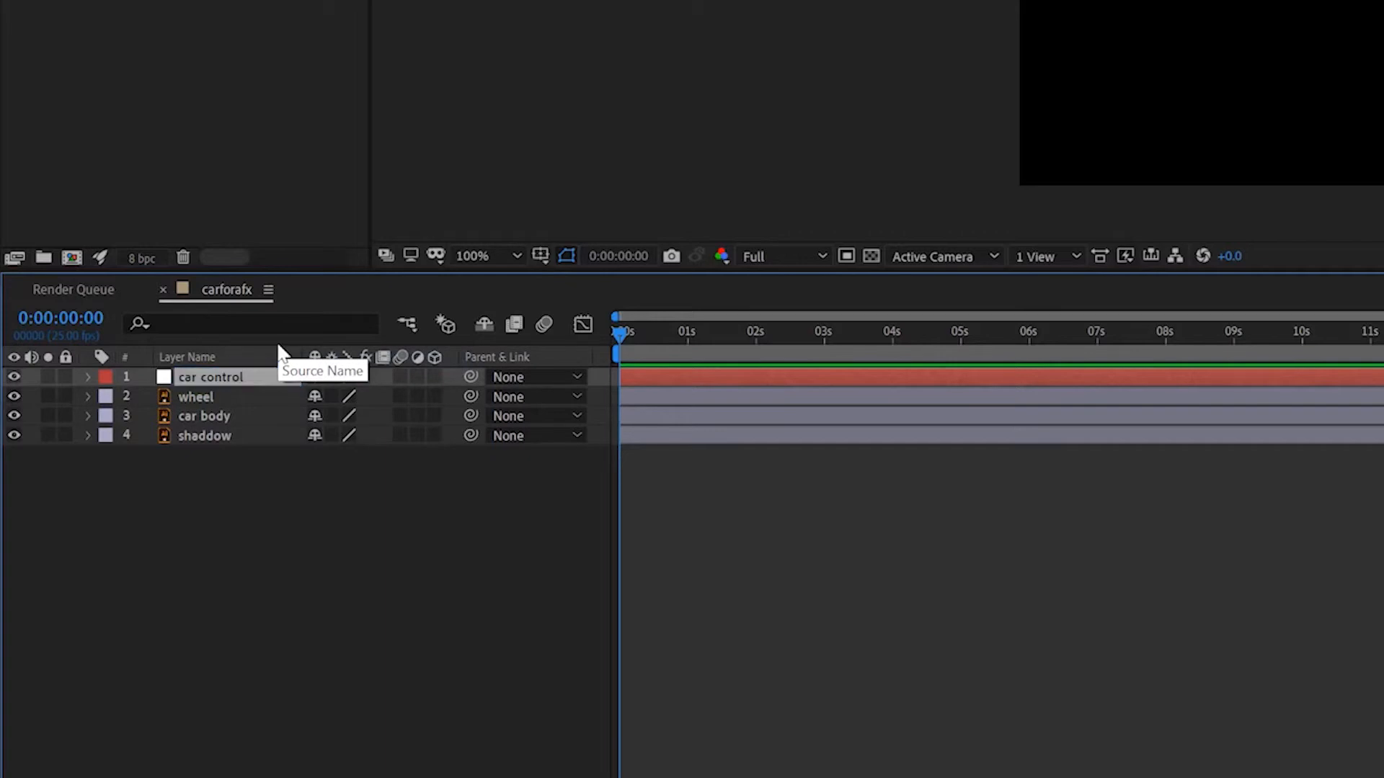
Parent the wheel, car body and shaddow layers to the car control null
click(252, 518)
drag(252, 517, 214, 400)
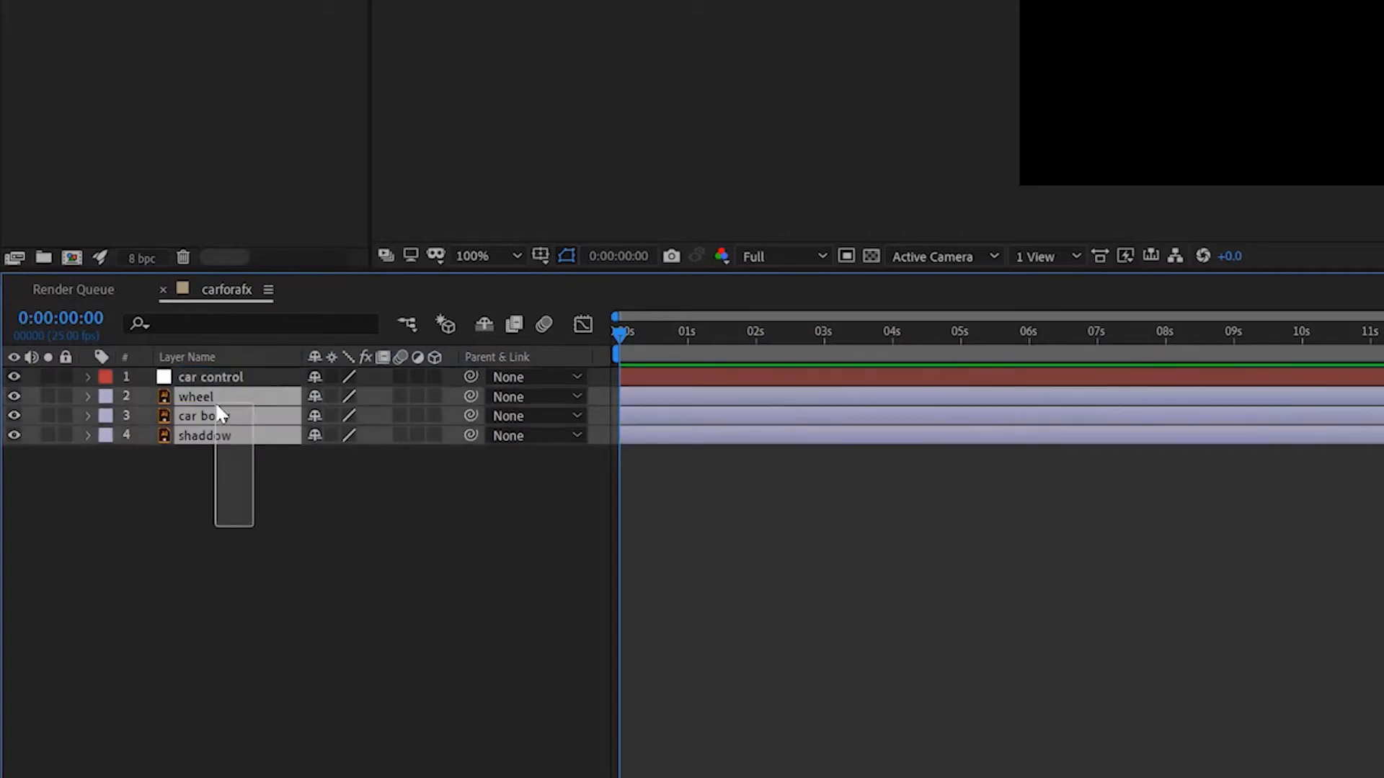
drag(470, 396, 228, 375)
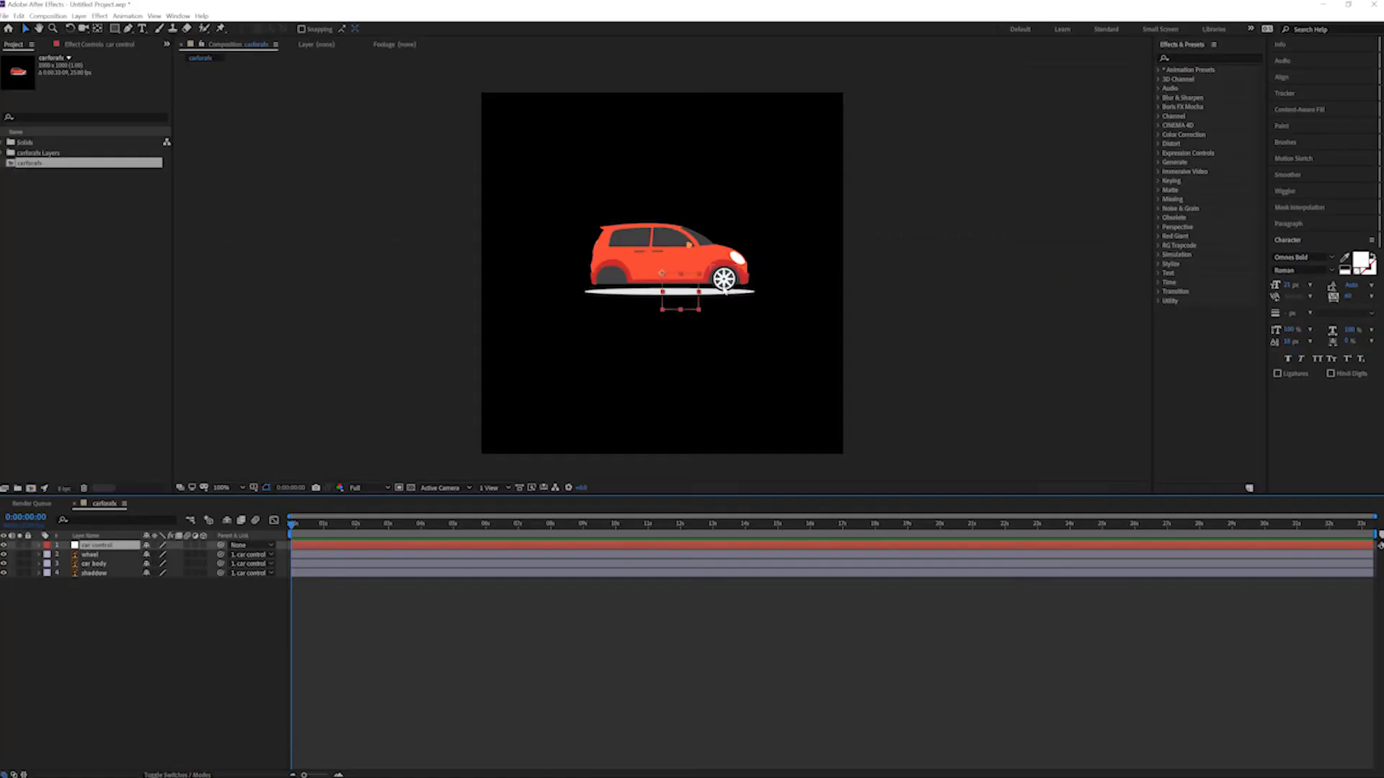
Enlarge the car by scaling the car control null and enable continuous rasterization for the wheel, car body and shaddow layers
drag(699, 310, 740, 364)
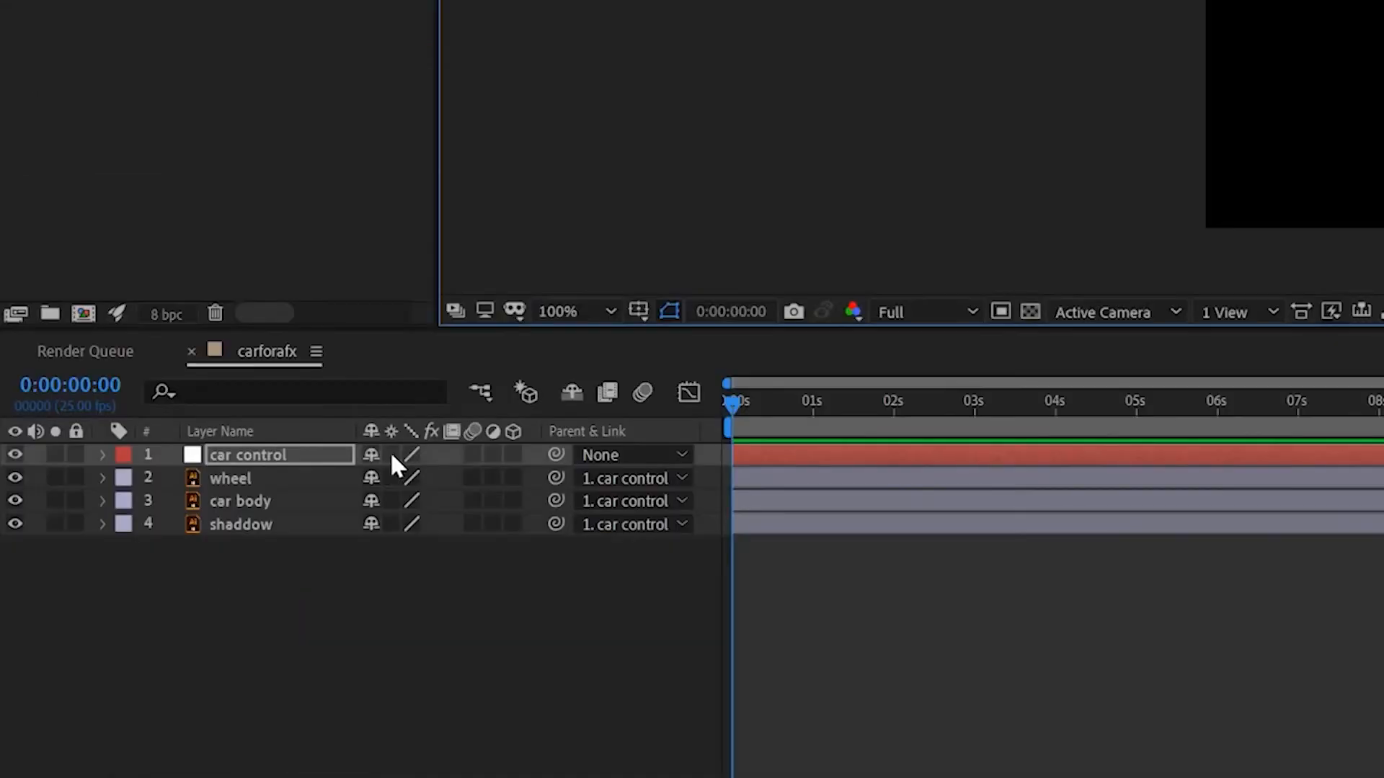
drag(154, 555, 154, 573)
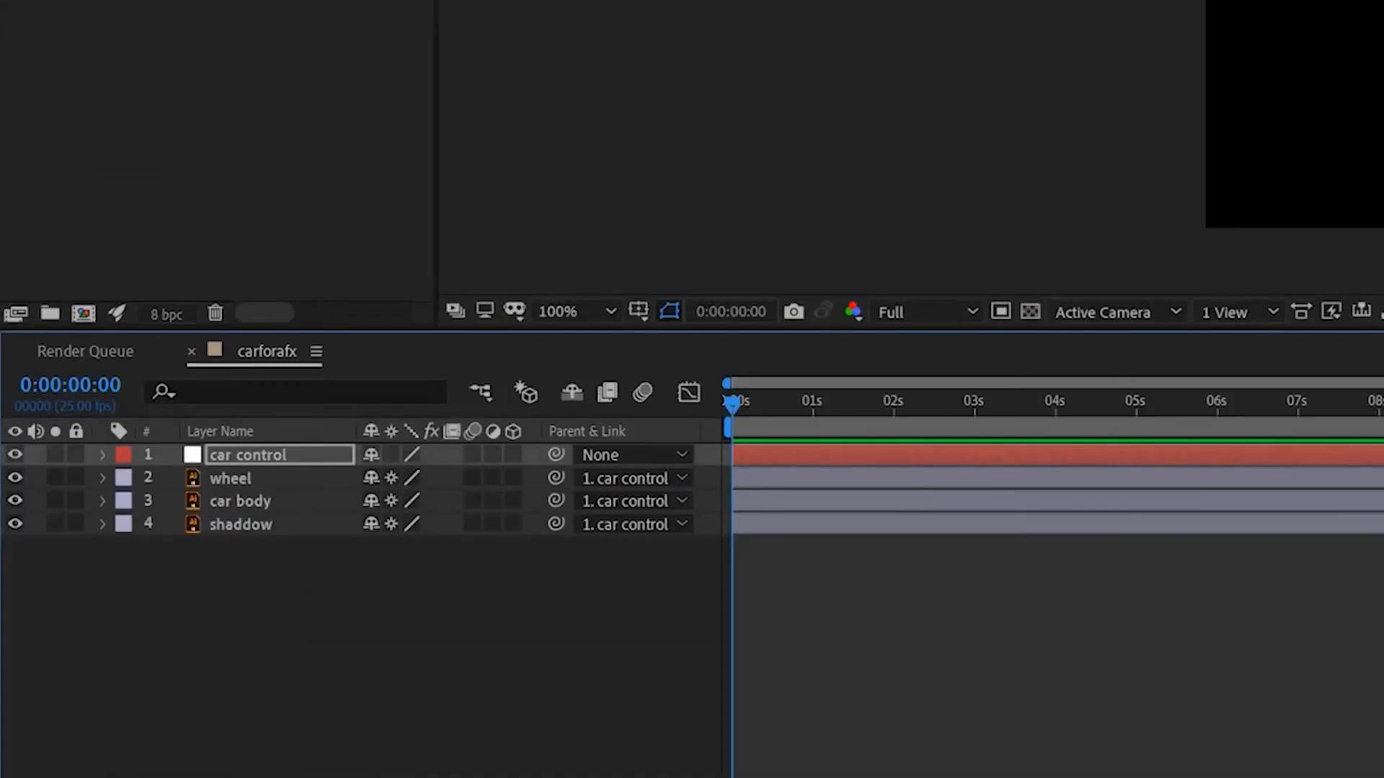
drag(1380, 12, 1373, 9)
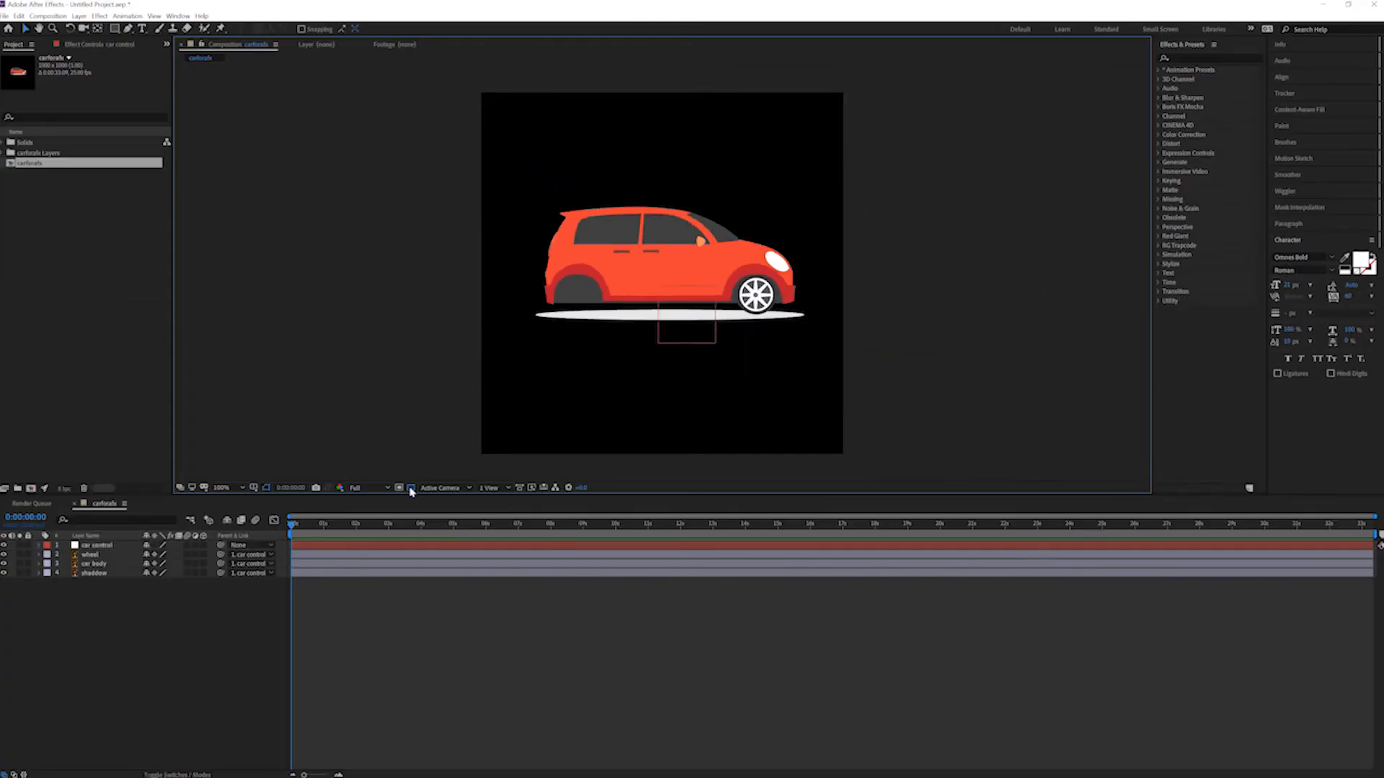
Turn on the transparency grid and create a white solid layer covering the composition
click(1030, 311)
right_click(494, 606)
mouse_move(224, 617)
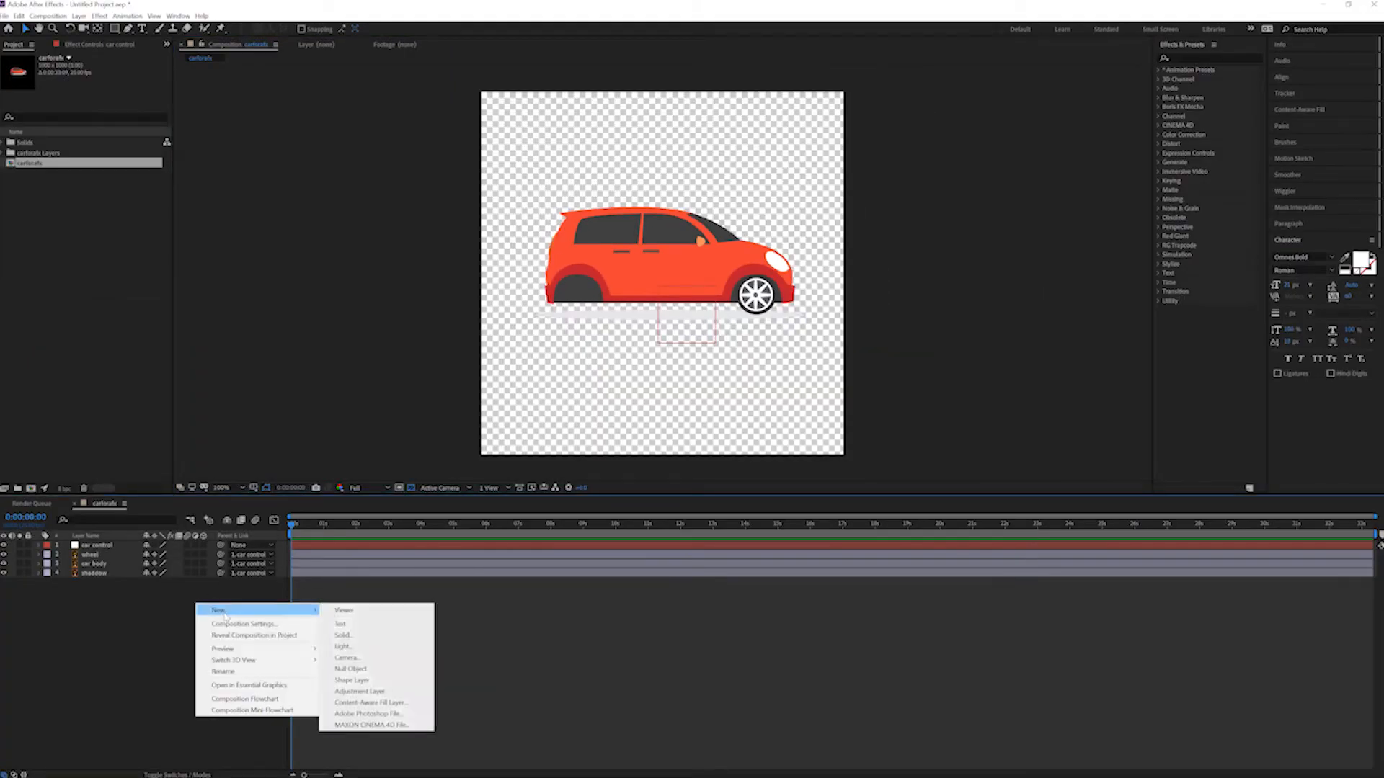
click(346, 632)
click(165, 217)
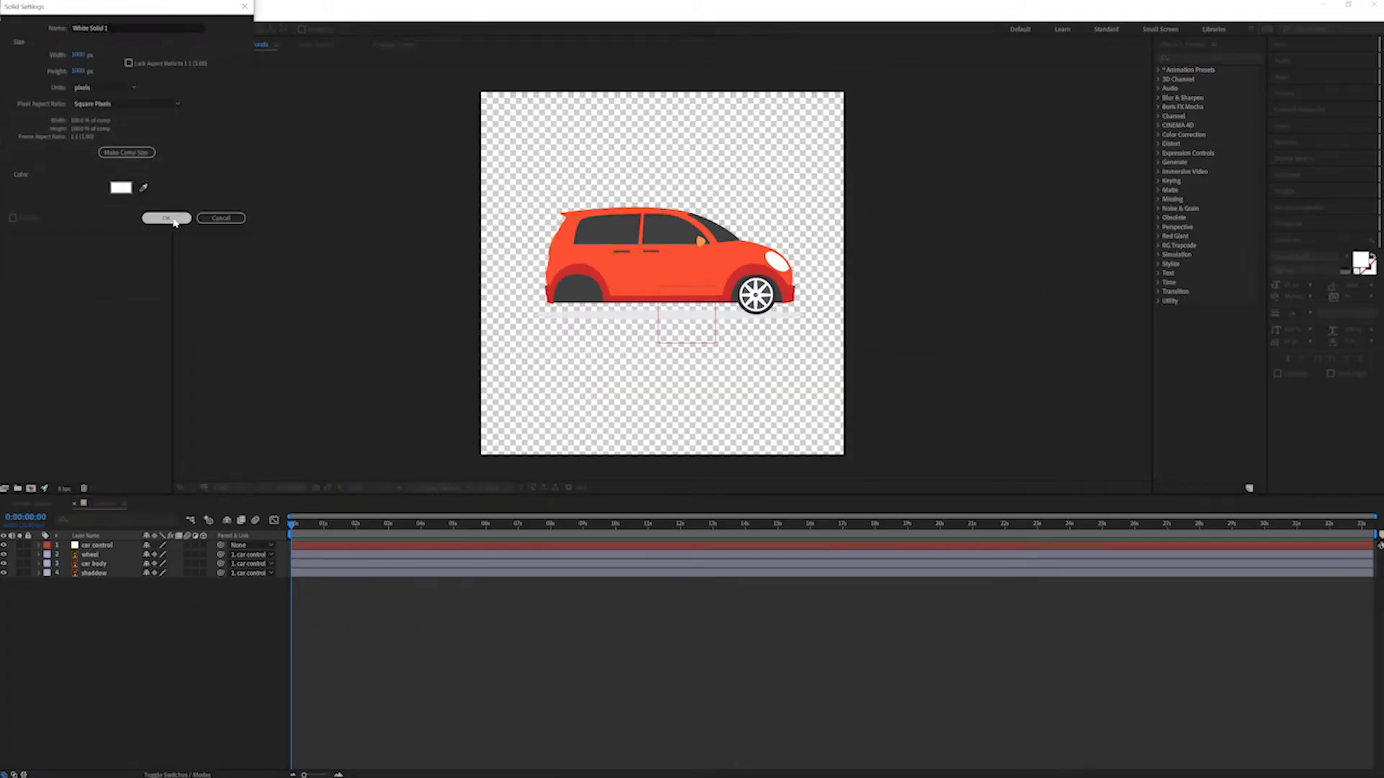
Move the white solid beneath all other layers and shift the shaddow layer slightly lower under the car
drag(108, 546, 113, 591)
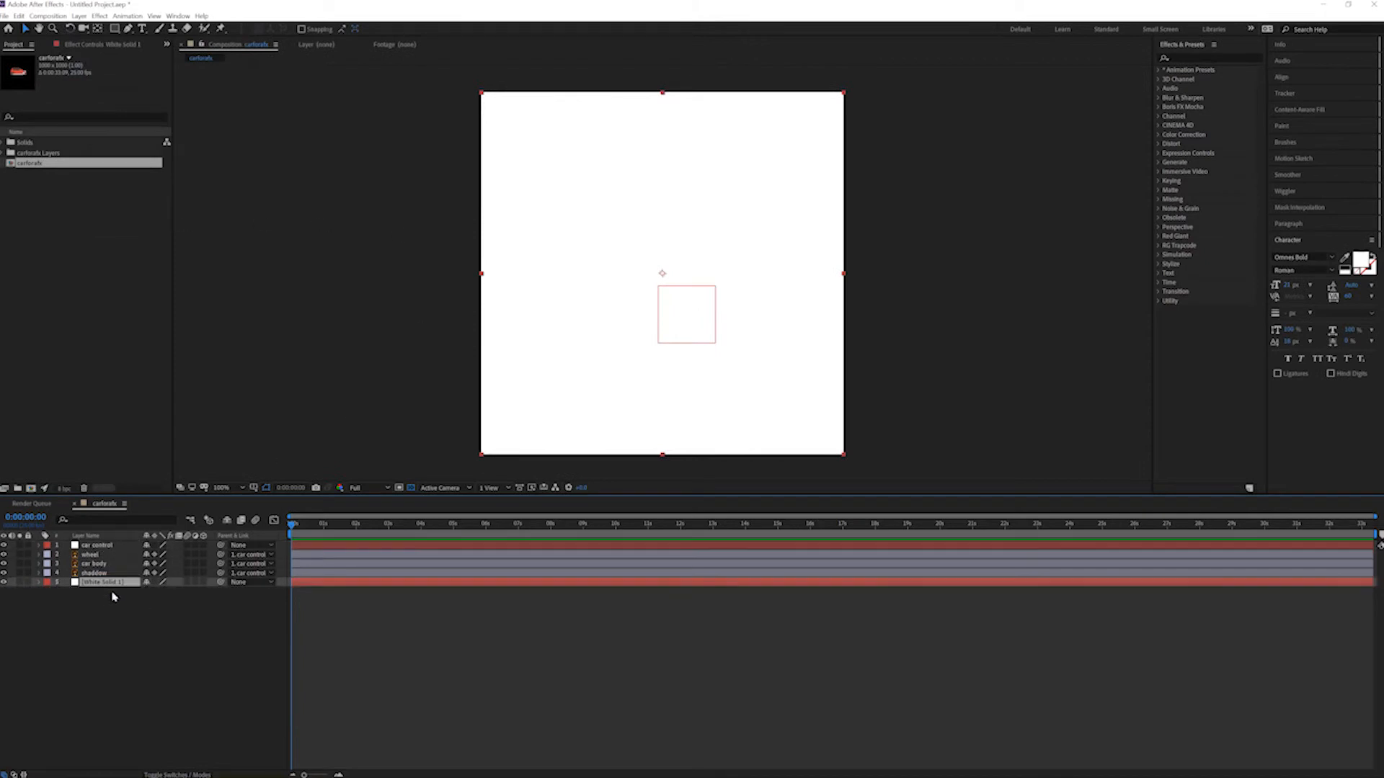
click(94, 572)
drag(586, 317, 586, 319)
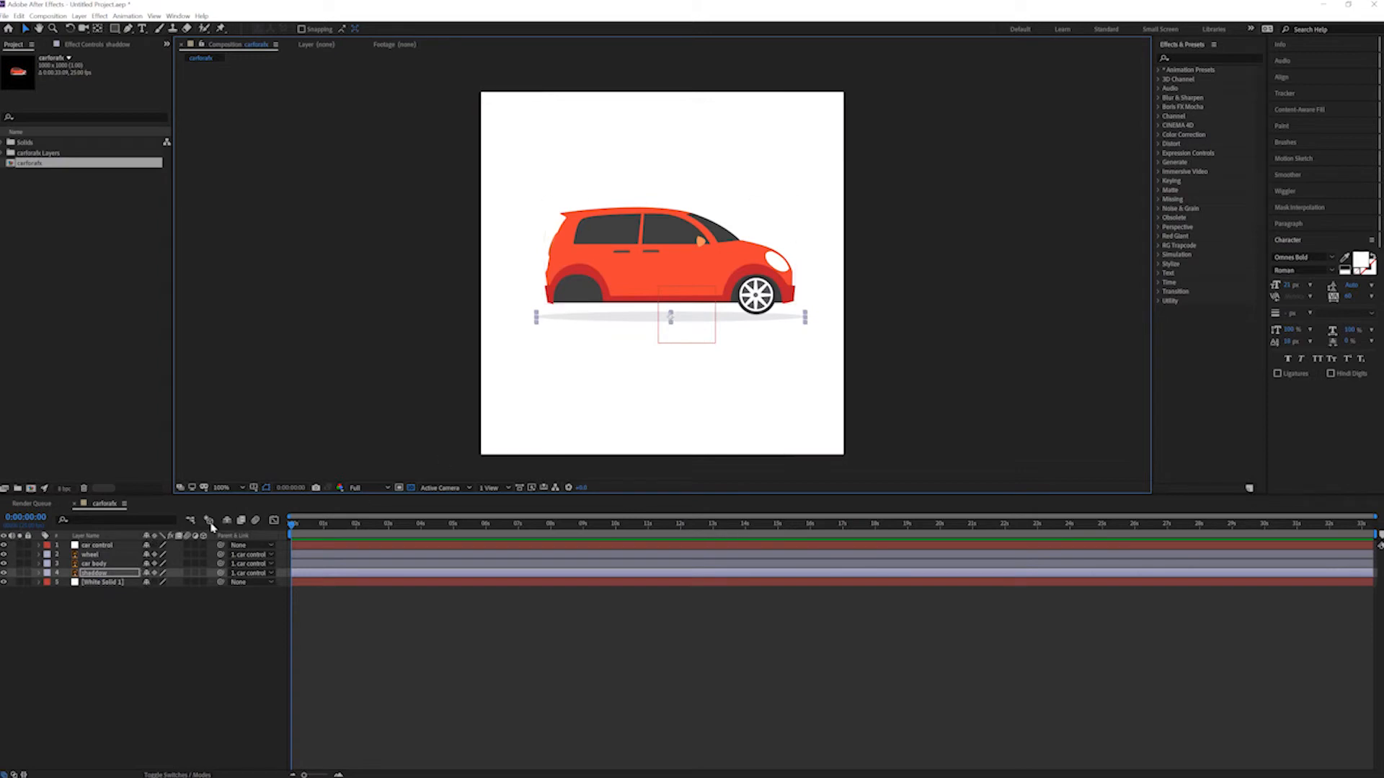
Keyframe the wheel layer's Rotation from 0 at the start to 3 full turns at 4 seconds and preview the spin
click(92, 555)
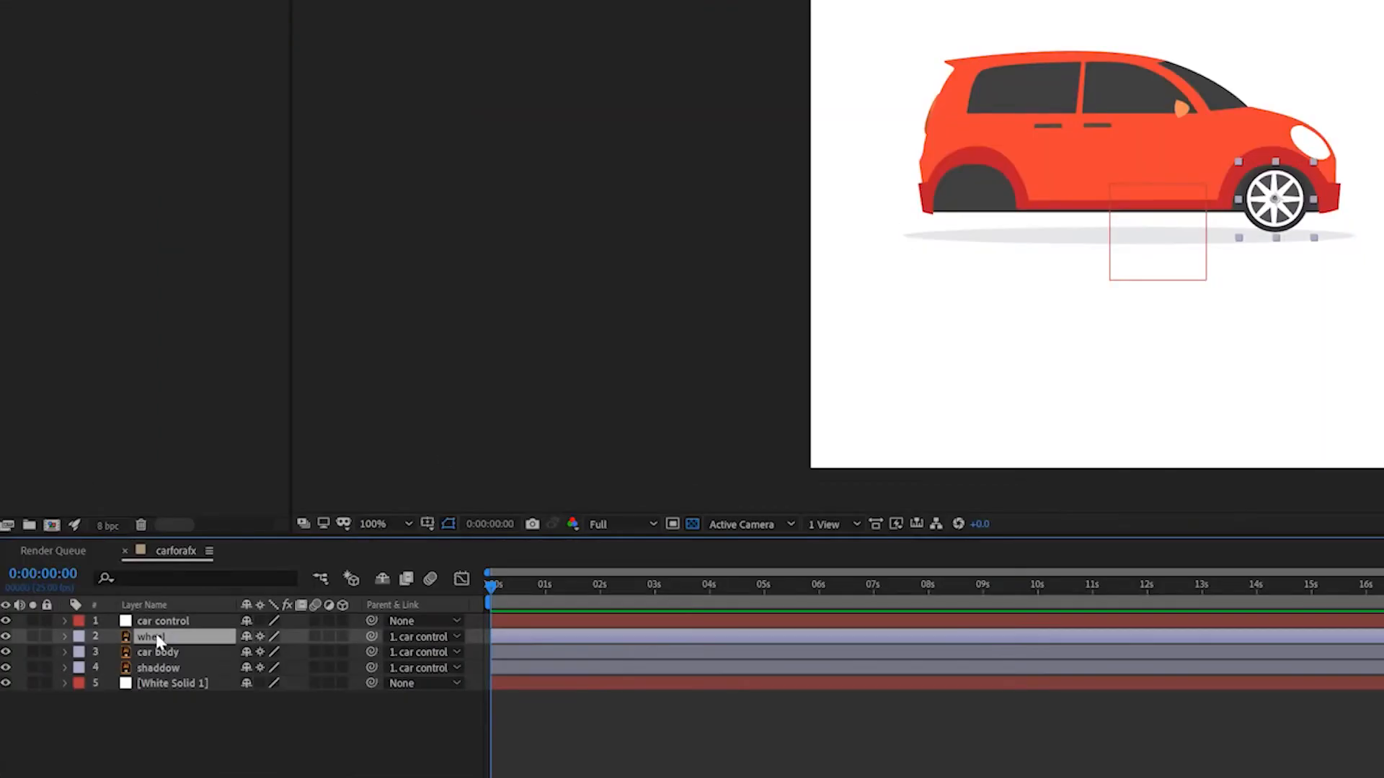
key(r)
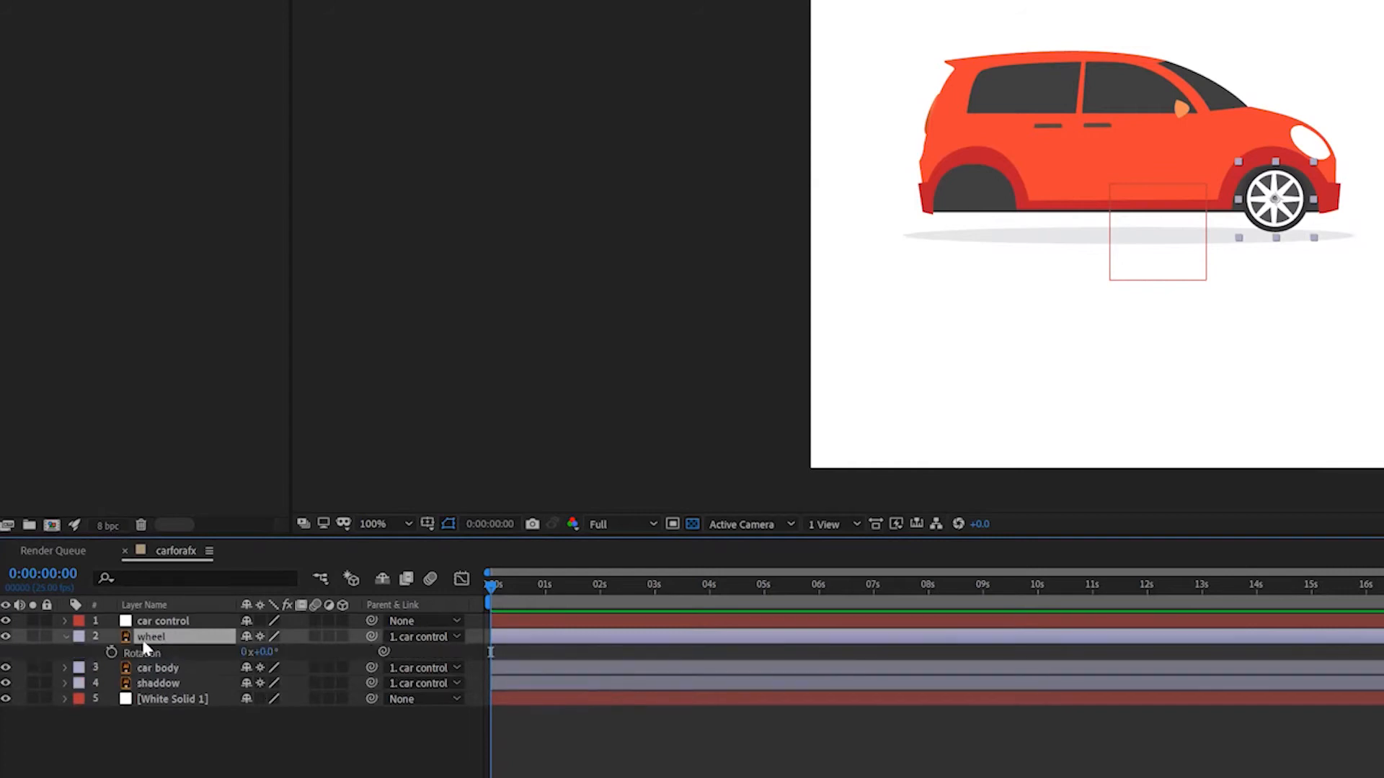
drag(571, 600, 710, 595)
drag(244, 653, 246, 653)
click(245, 652)
text(3)
key(Return)
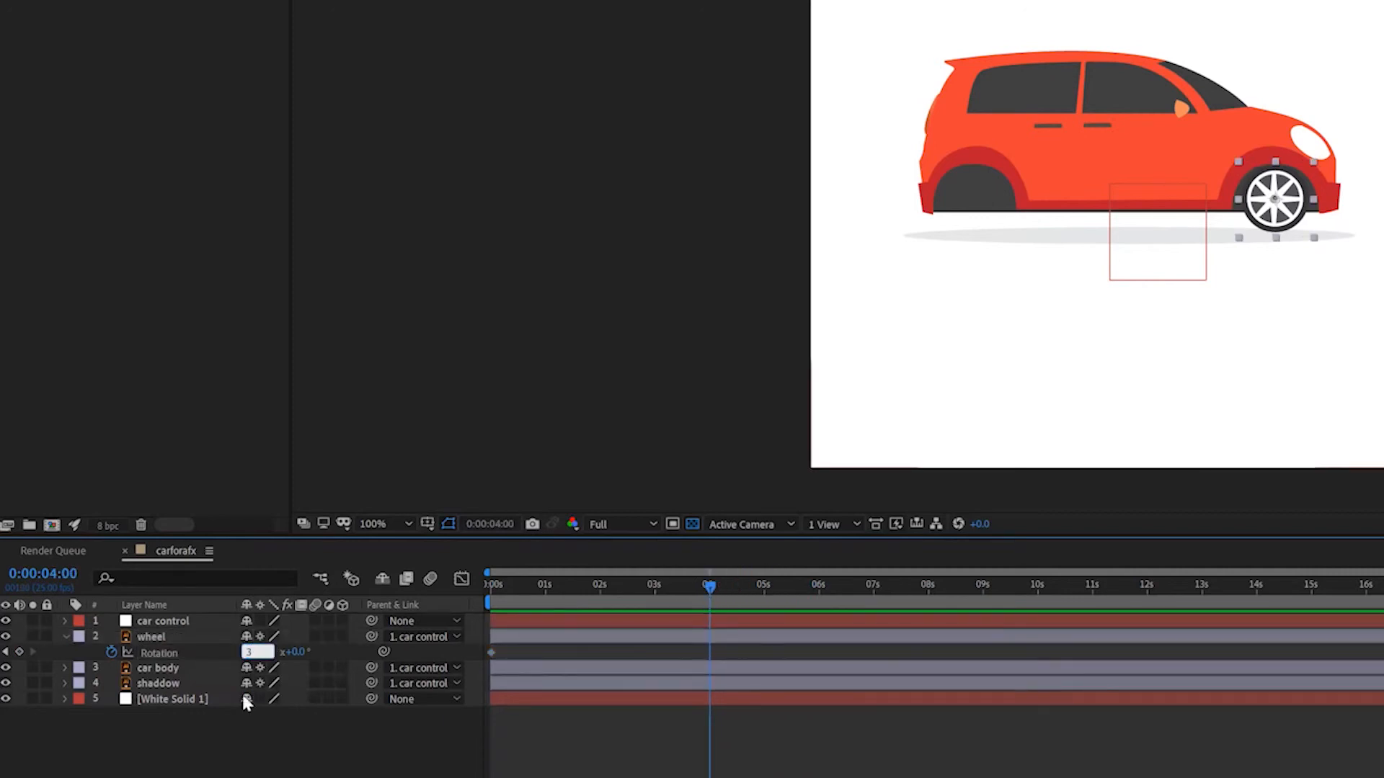
drag(639, 588, 378, 581)
key(space)
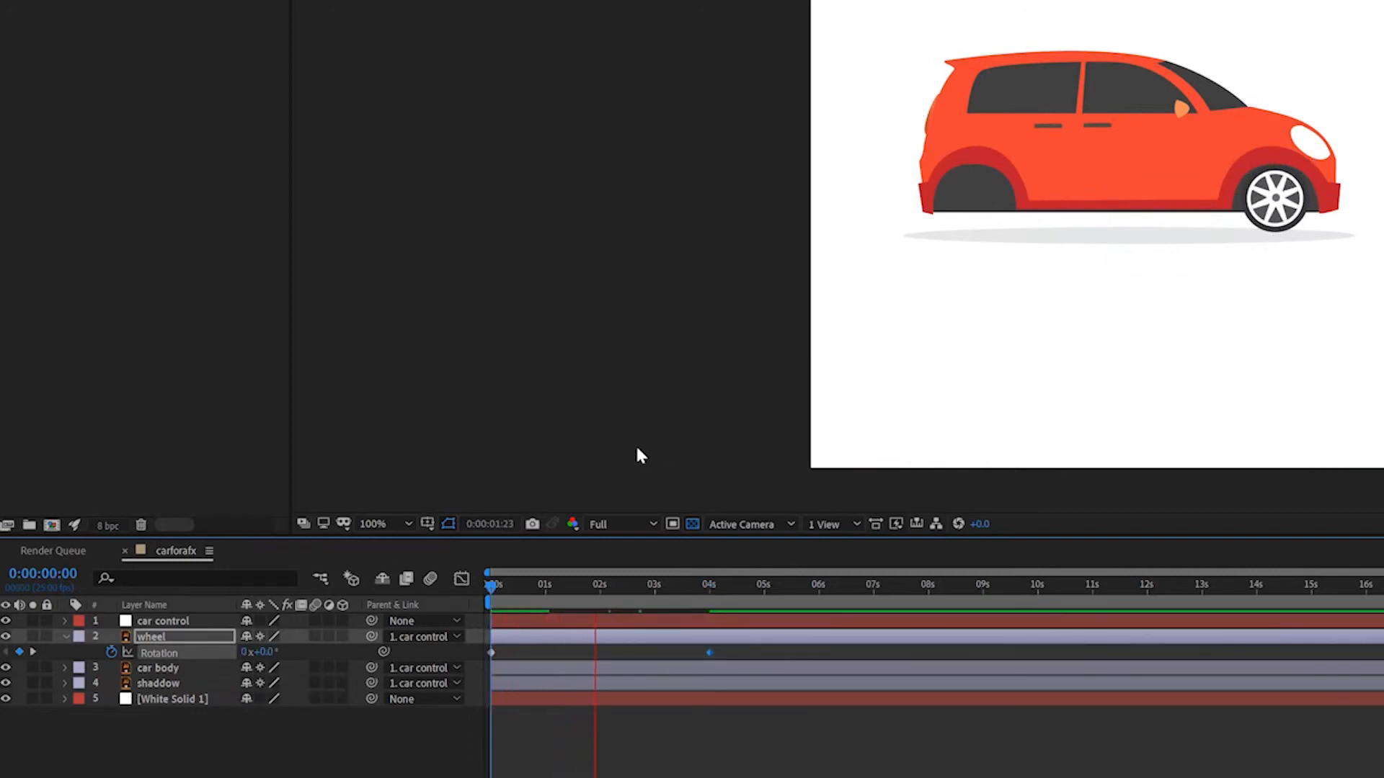
key(space)
key(space)
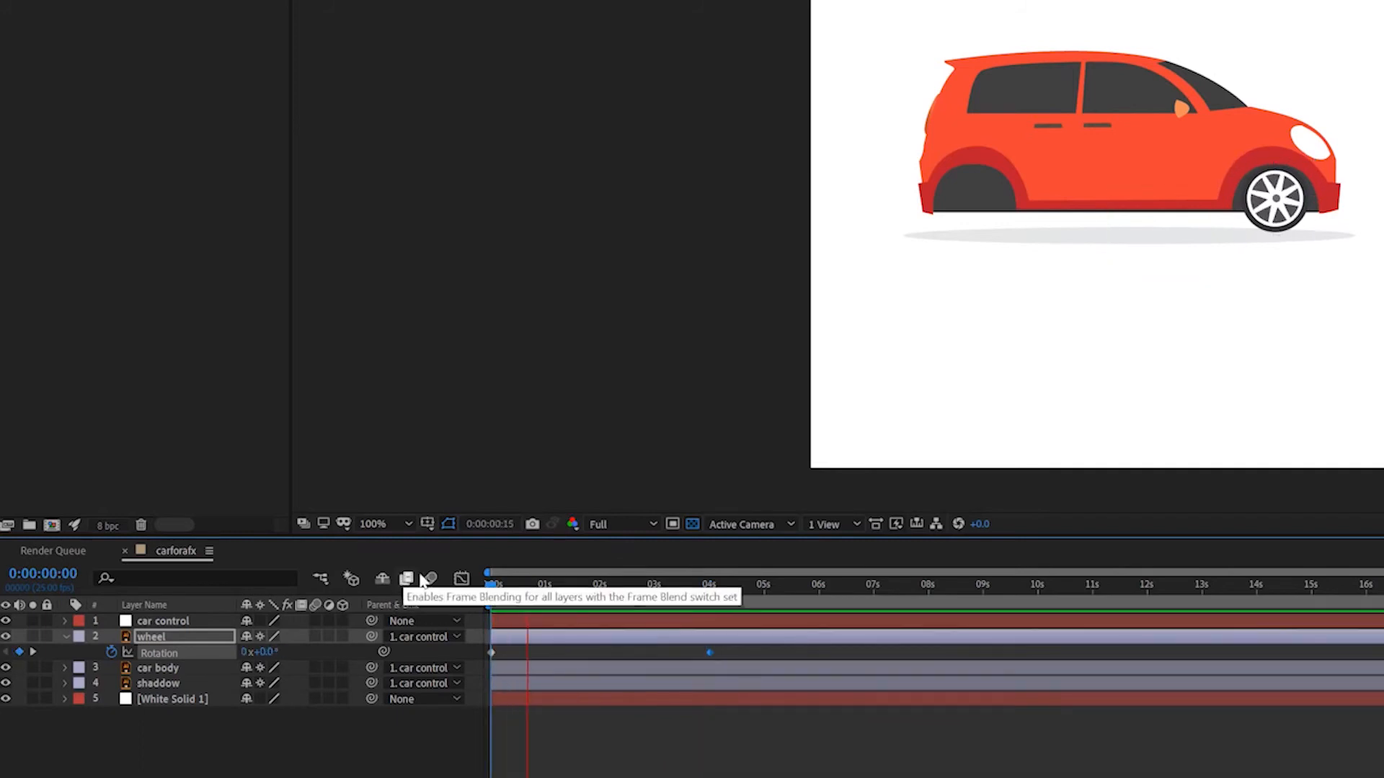
key(space)
Duplicate the wheel layer and place the copy in the car's empty rear wheel arch
click(186, 635)
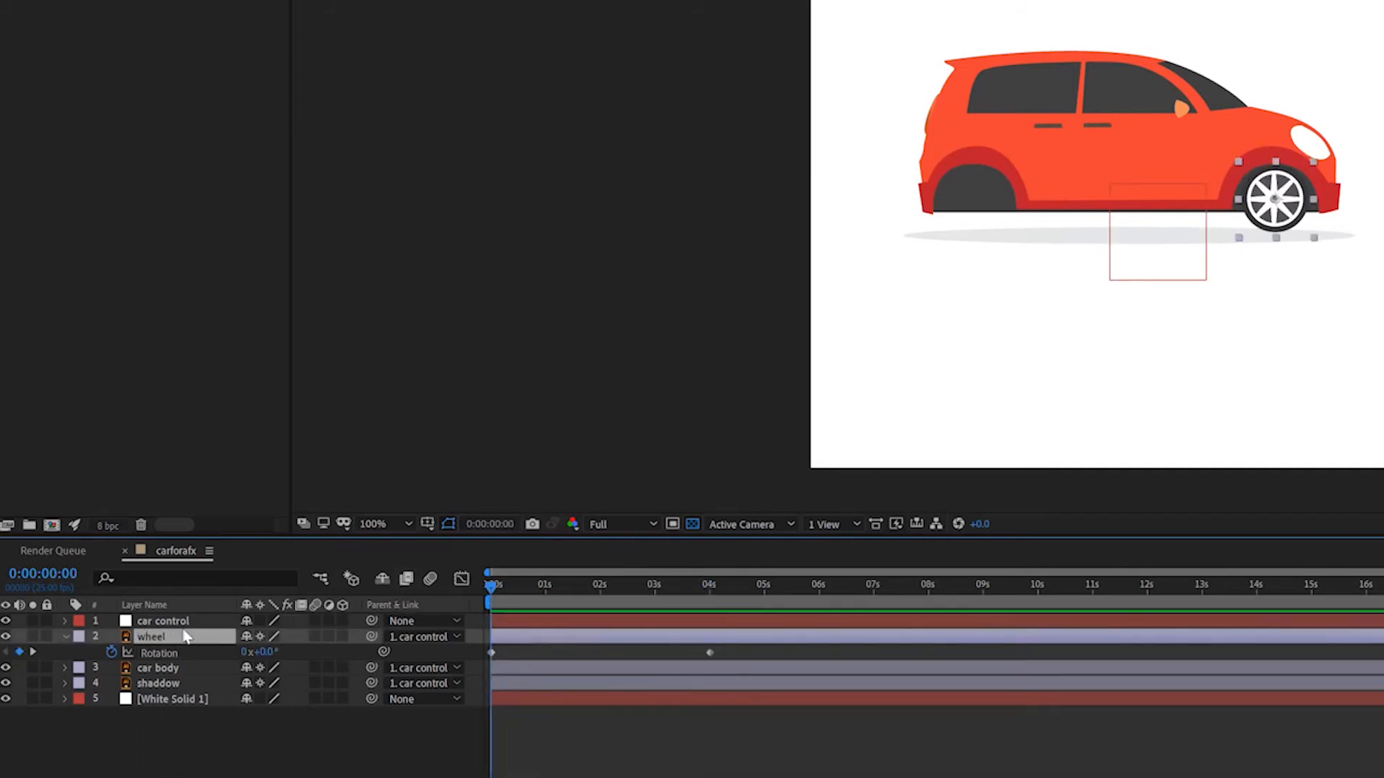
key(ctrl+d)
drag(1211, 216, 986, 238)
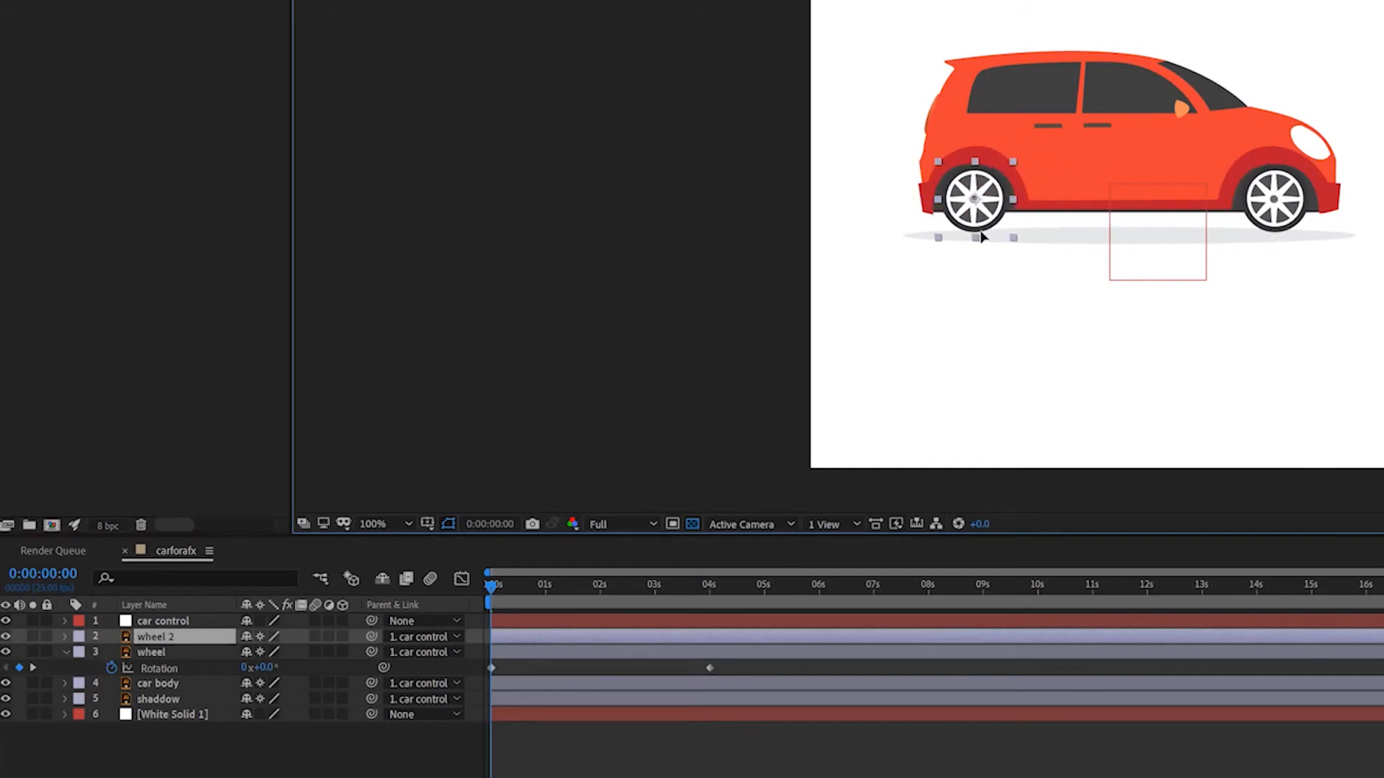
Nudge both wheels down two steps together and preview their rotation
click(1158, 158)
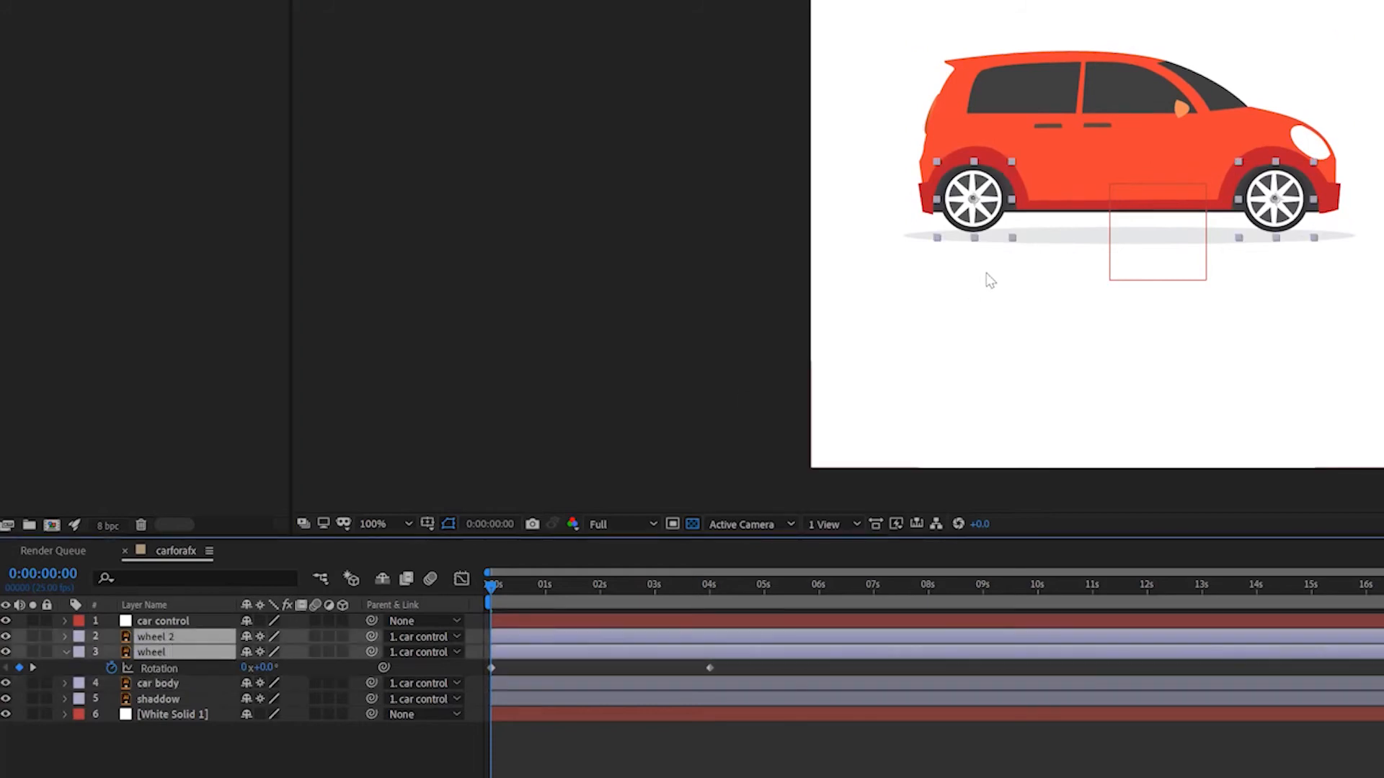
click(984, 198)
key(Down)
key(Down)
click(811, 767)
key(space)
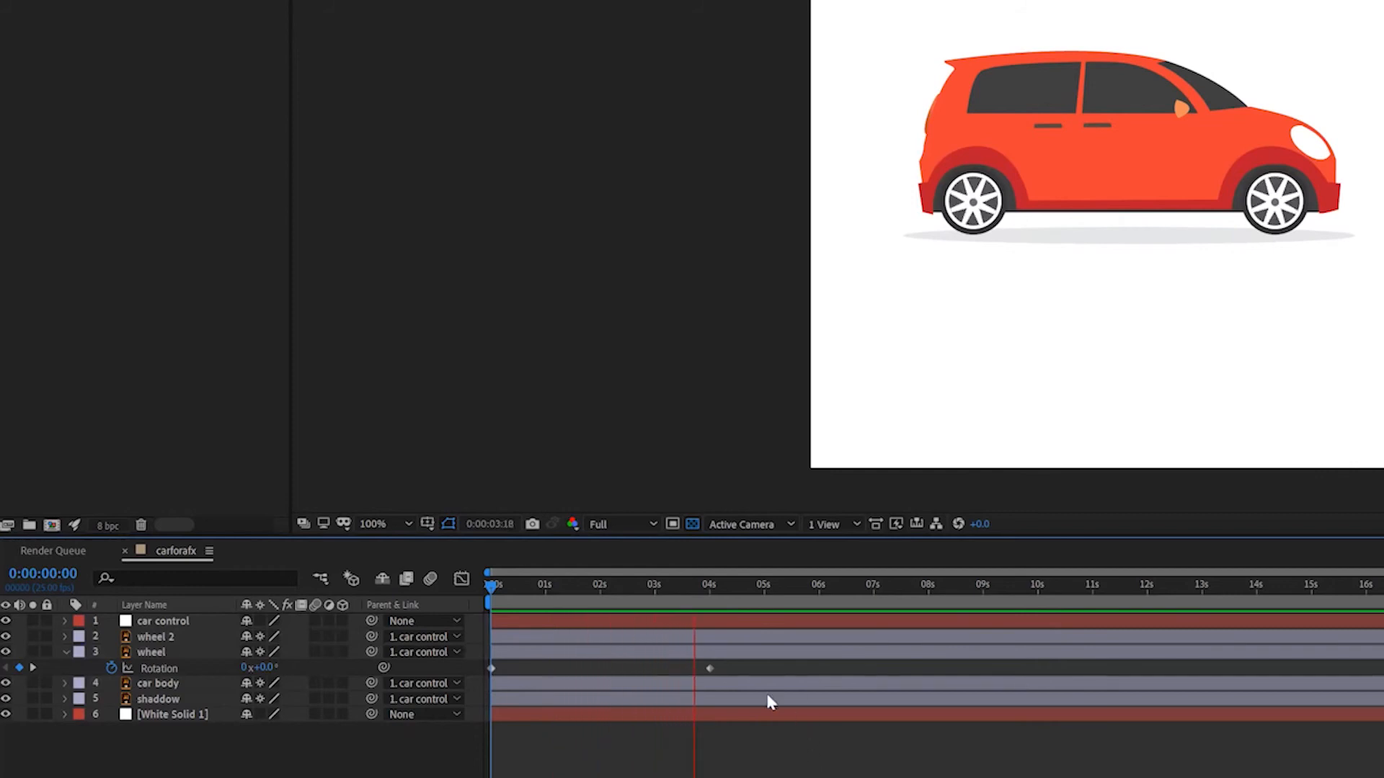
key(space)
Add the expression wiggle(1,2) to the car body layer's Position and preview the shaking motion
click(1152, 123)
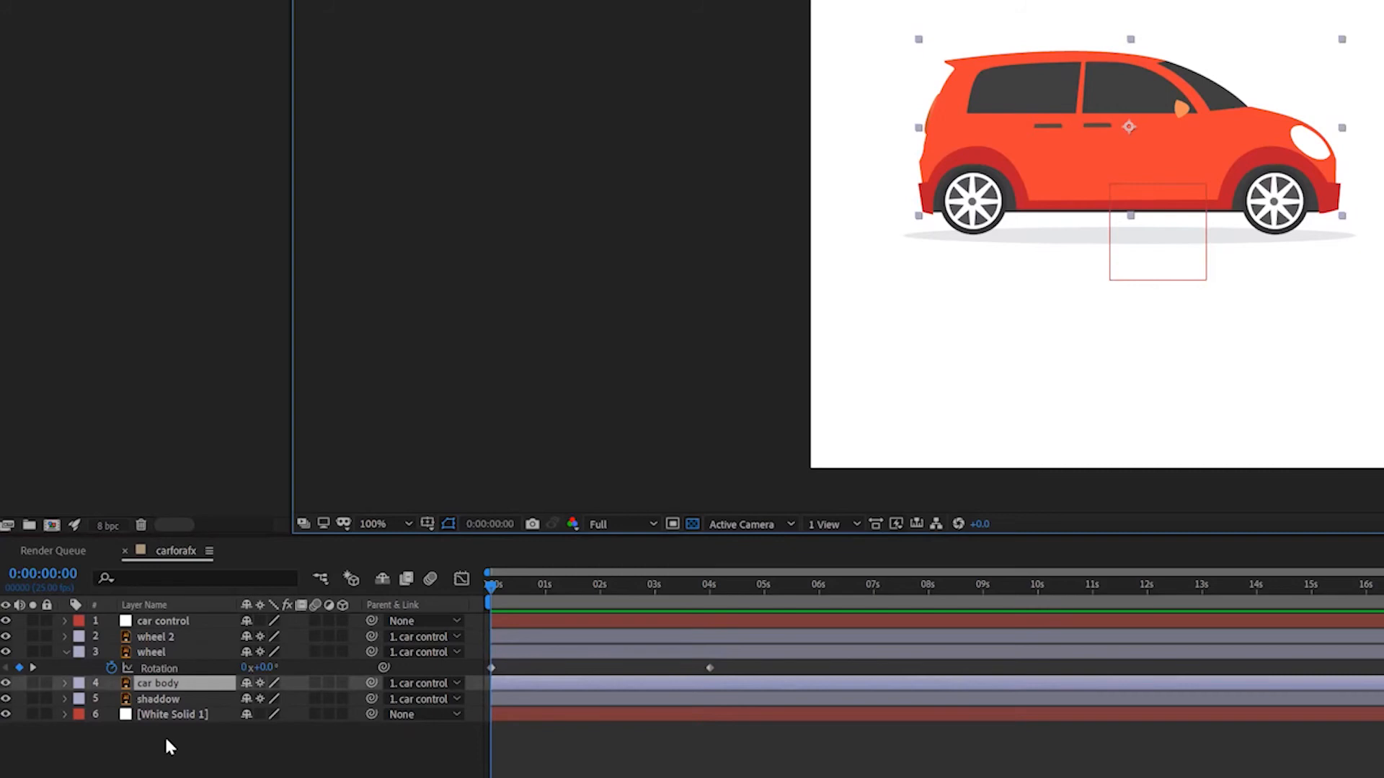
key(p)
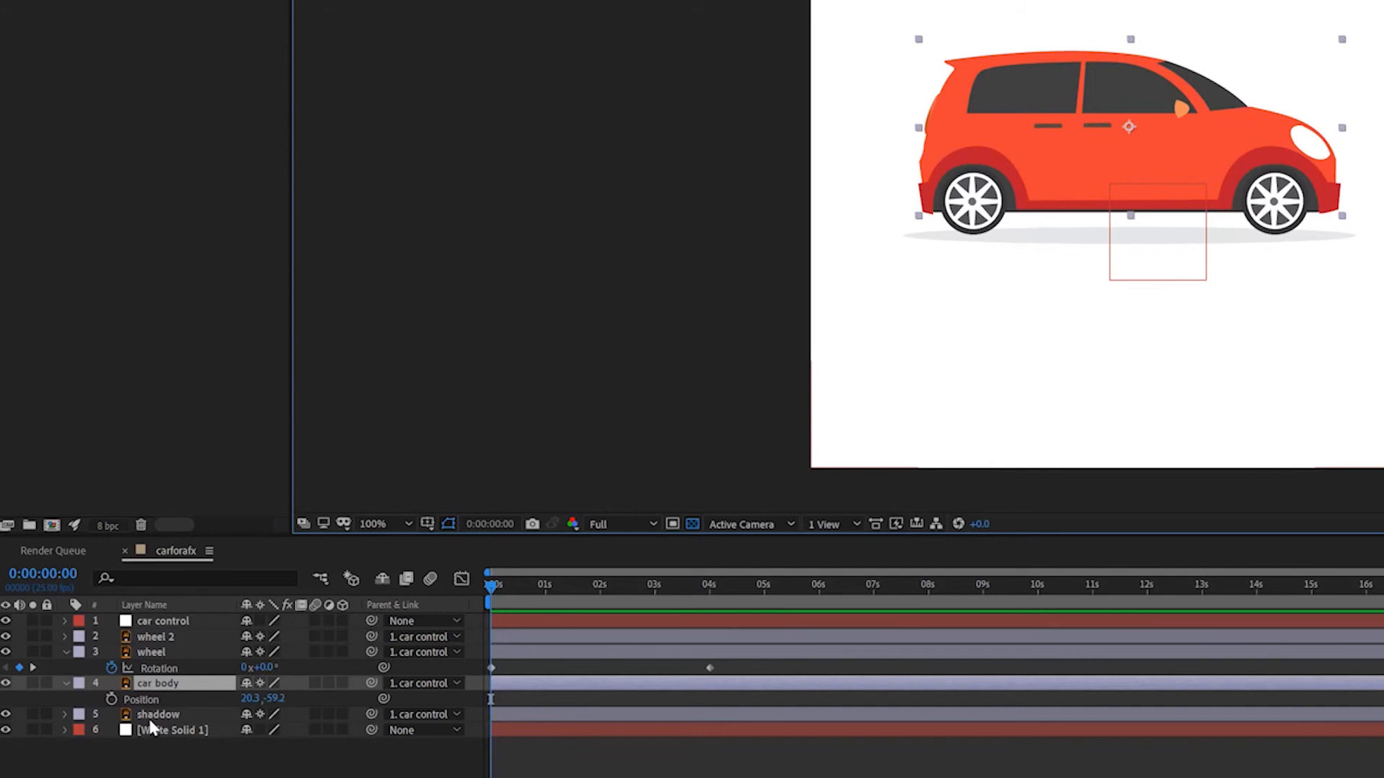
alt+click(111, 698)
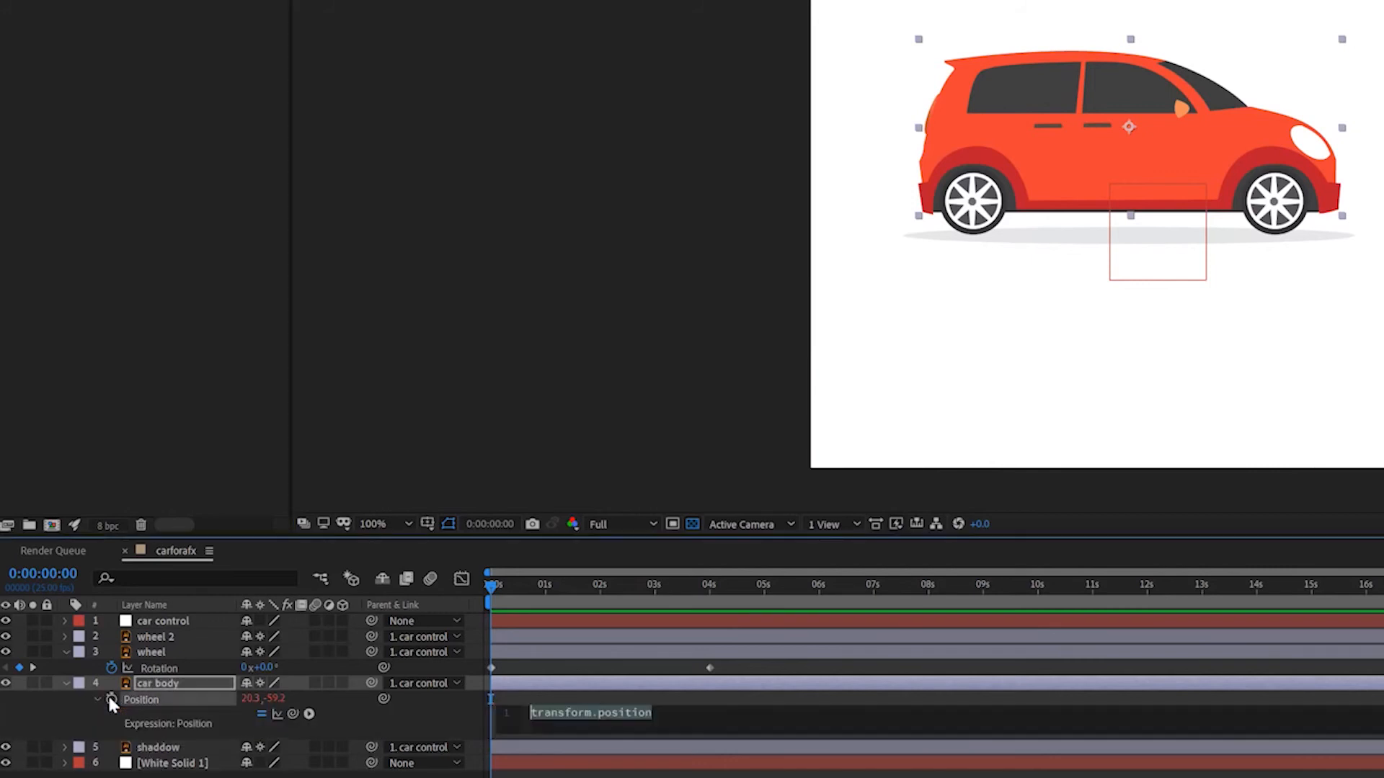
text(wiggle)
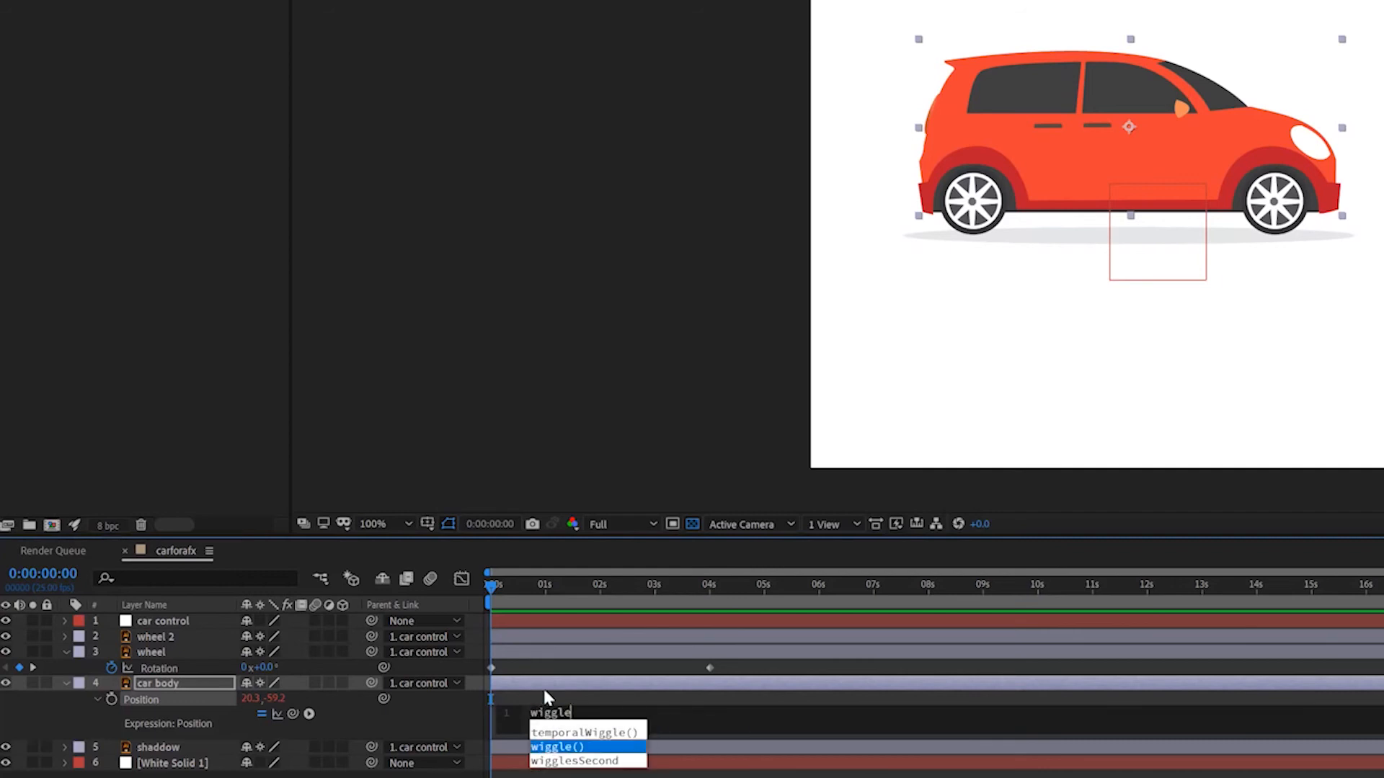
key(Return)
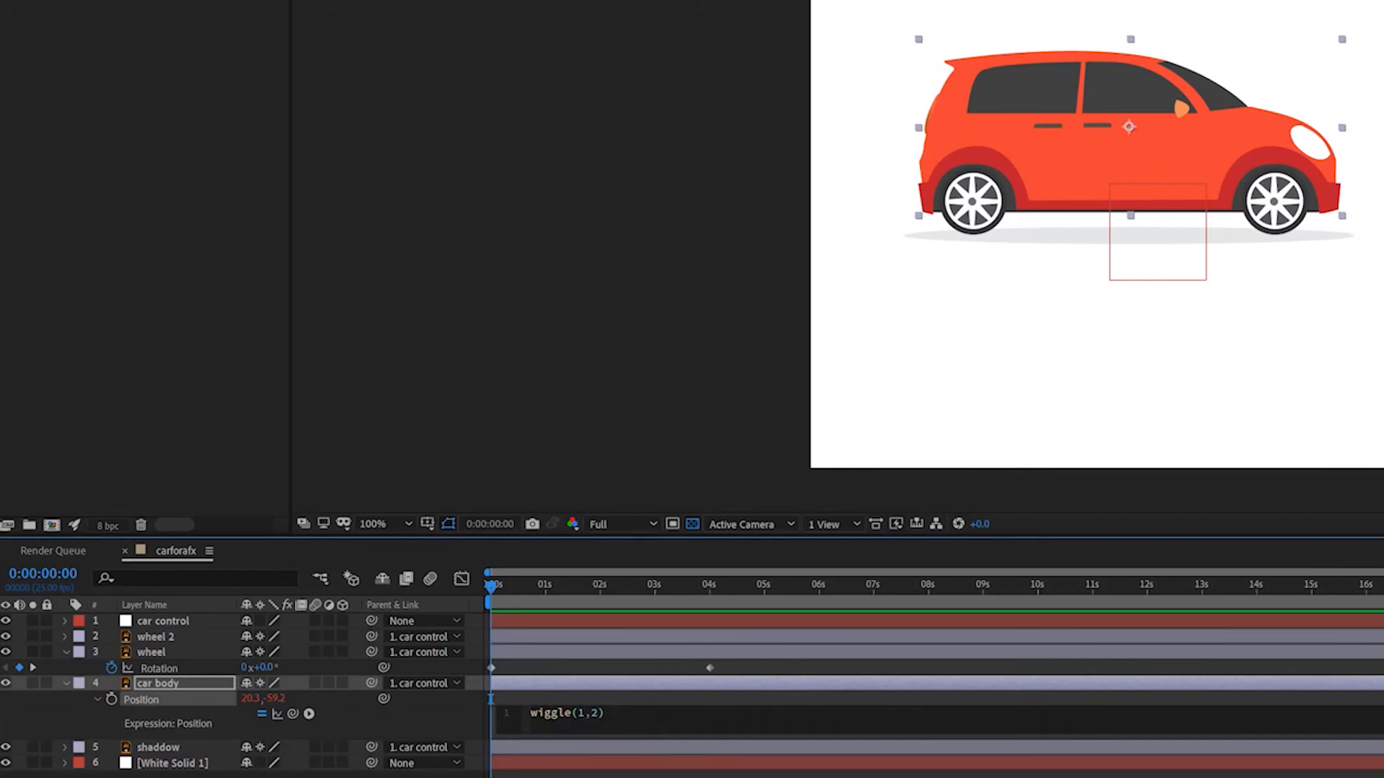
click(633, 724)
key(space)
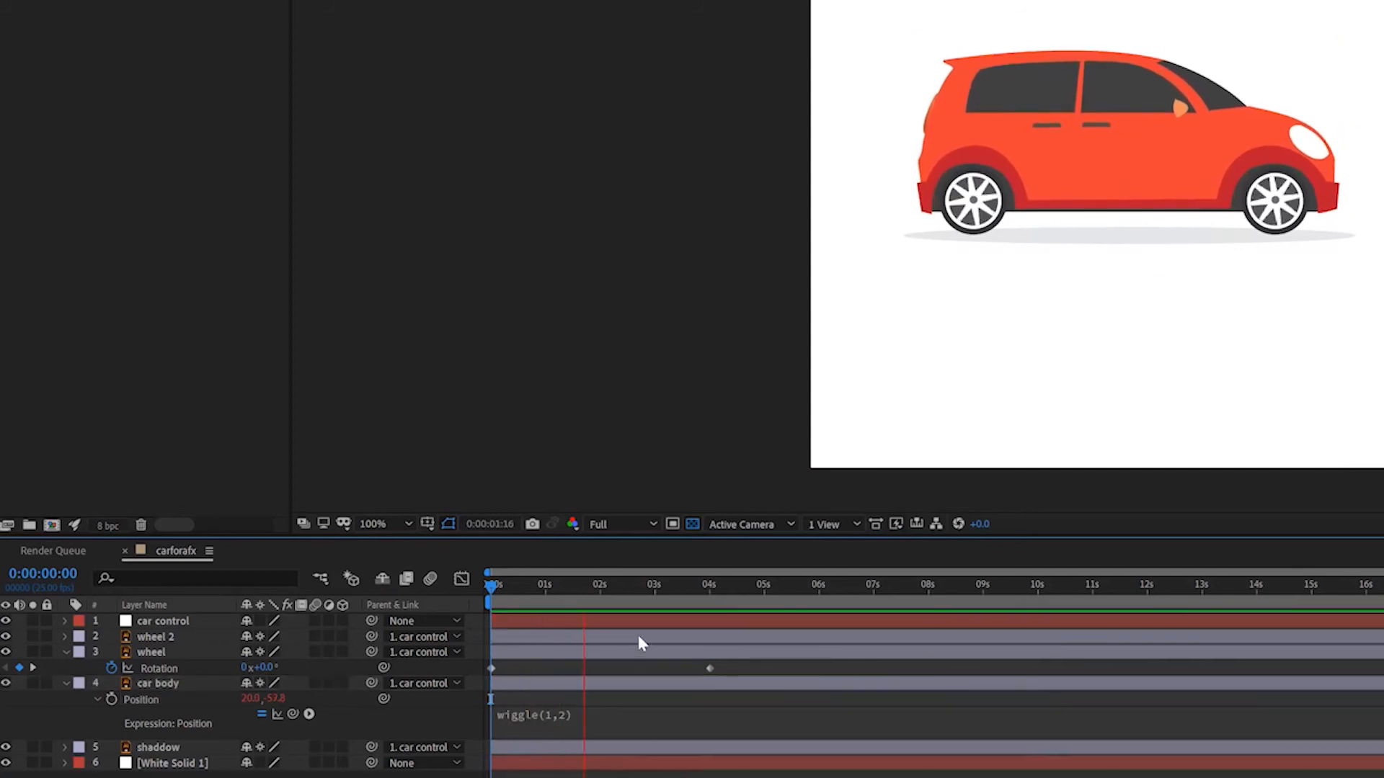
key(space)
Lower the car control null slightly and keyframe its Position from -359, 557 at 0 seconds to beyond the frame's right edge at 4 seconds
click(185, 624)
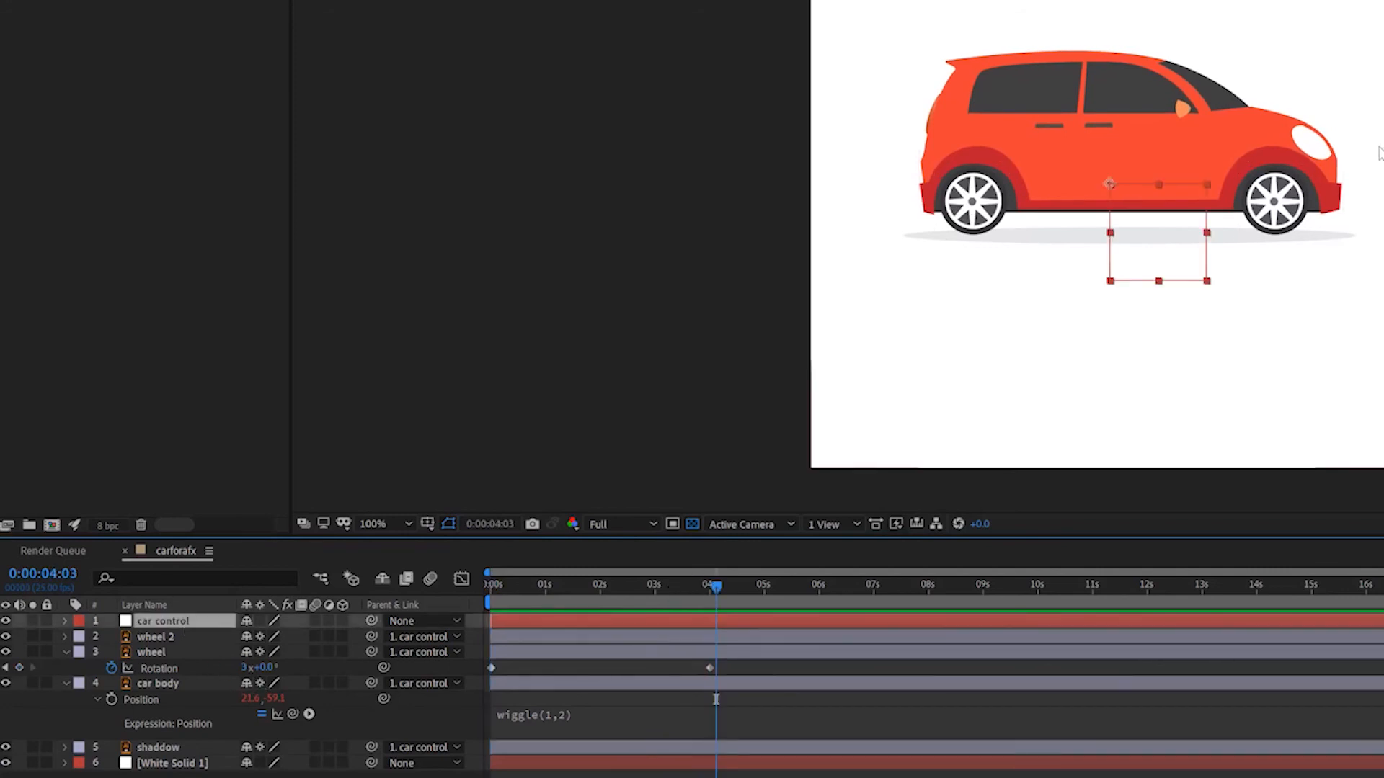
mouse_move(1148, 226)
mouse_down()
mouse_move(1096, 248)
mouse_move(1117, 216)
mouse_move(1210, 244)
mouse_move(1159, 244)
mouse_up()
click(490, 586)
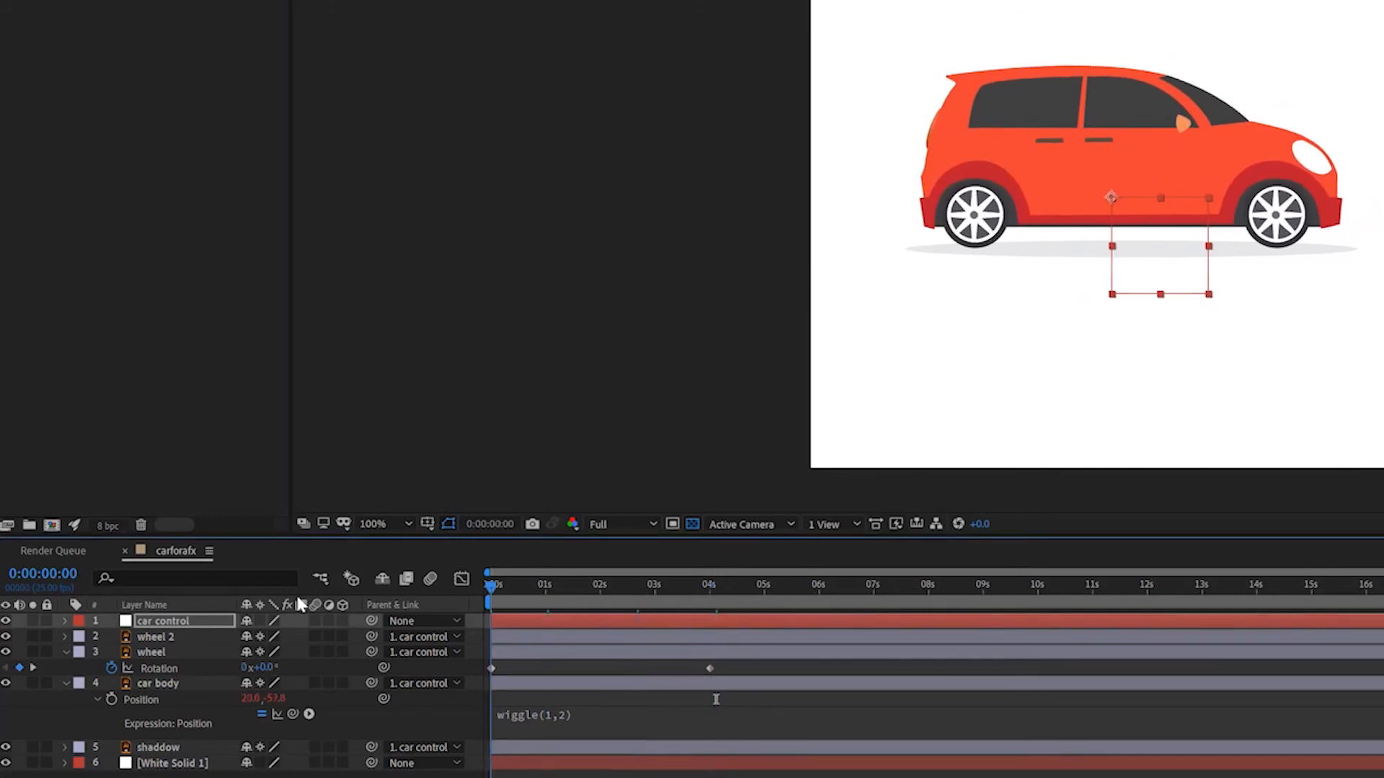
key(p)
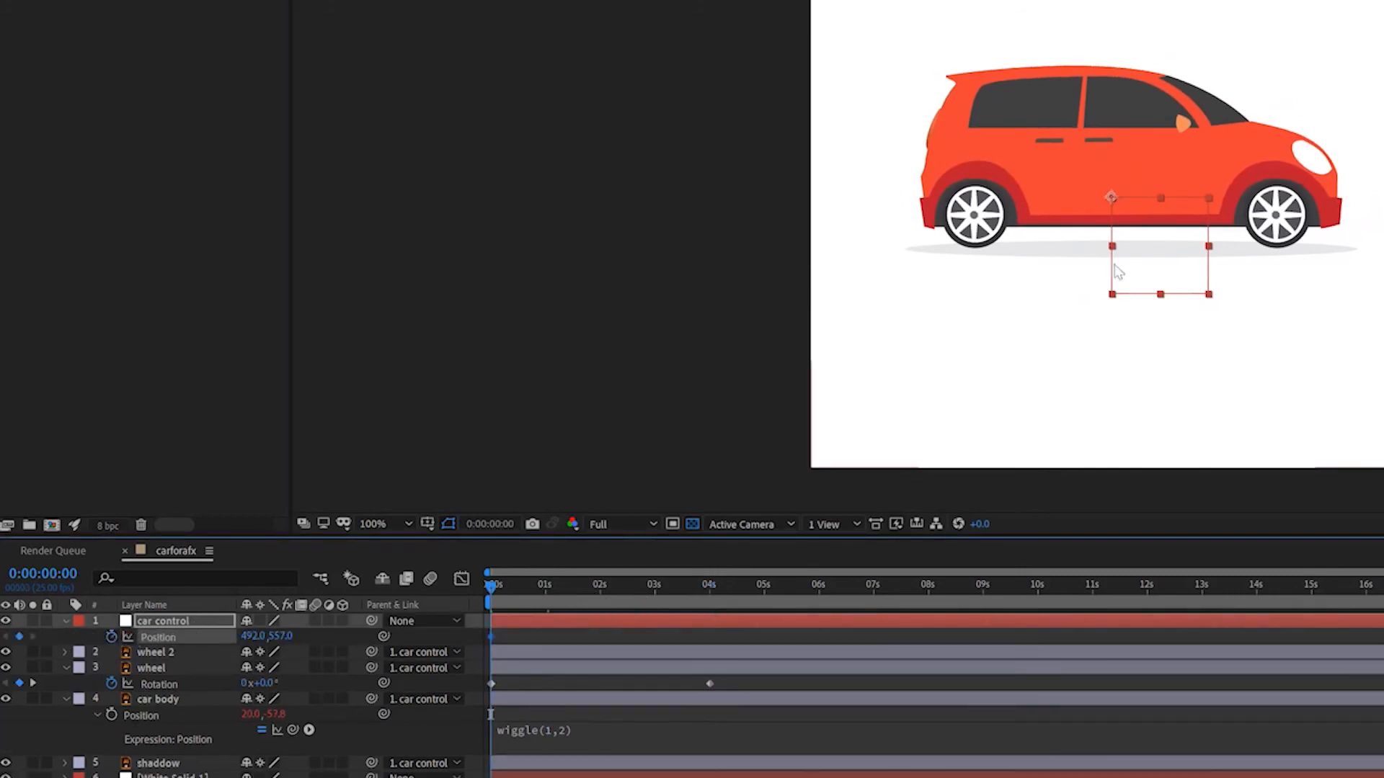
drag(1187, 261, 664, 282)
mouse_move(706, 571)
mouse_down()
mouse_move(696, 592)
mouse_move(710, 589)
mouse_up()
drag(597, 279, 1383, 251)
key(space)
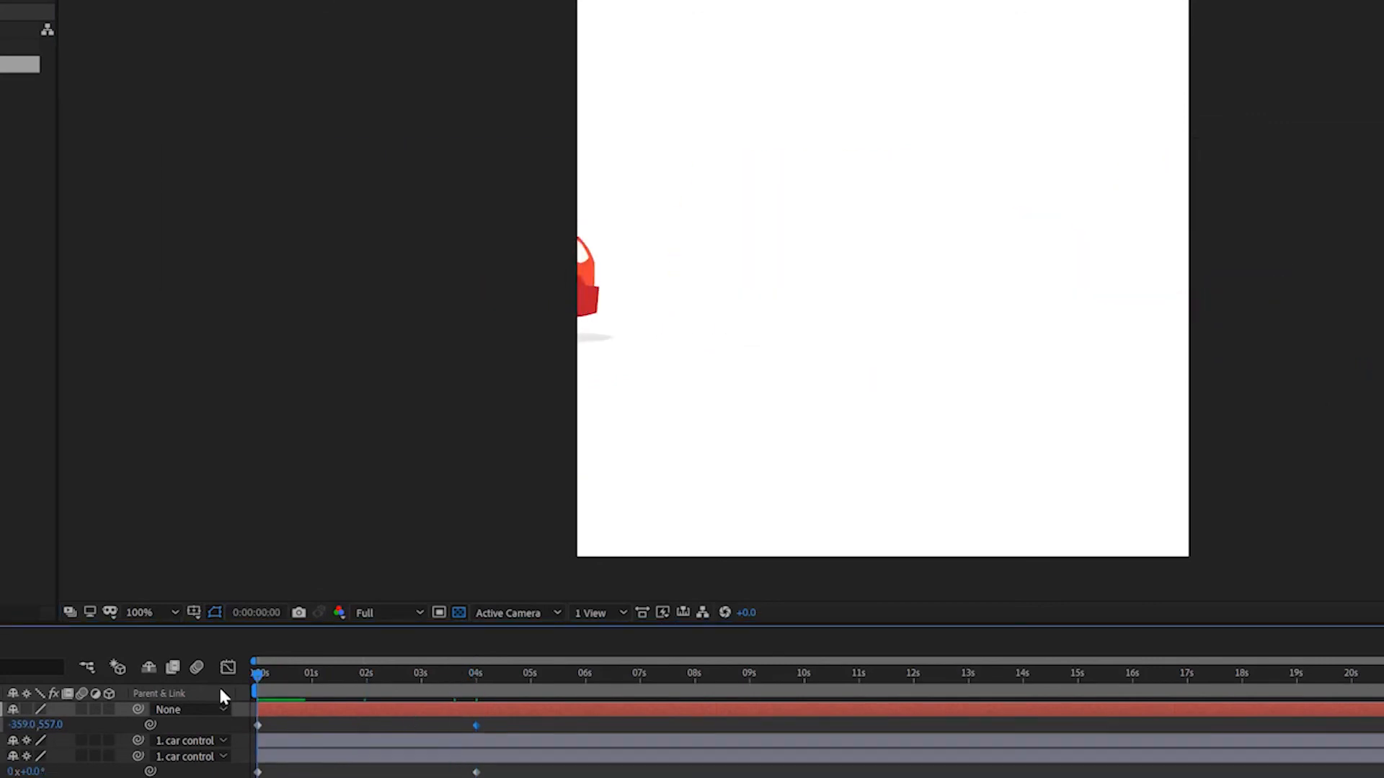